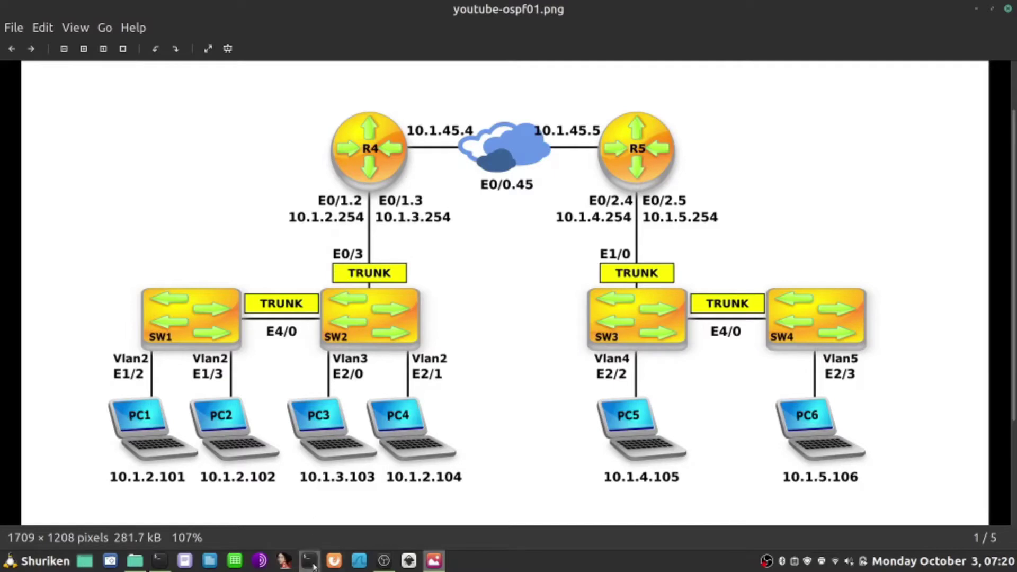
On R4, list the OSPF interface summary and the OSPF section of the running configuration.
click(159, 561)
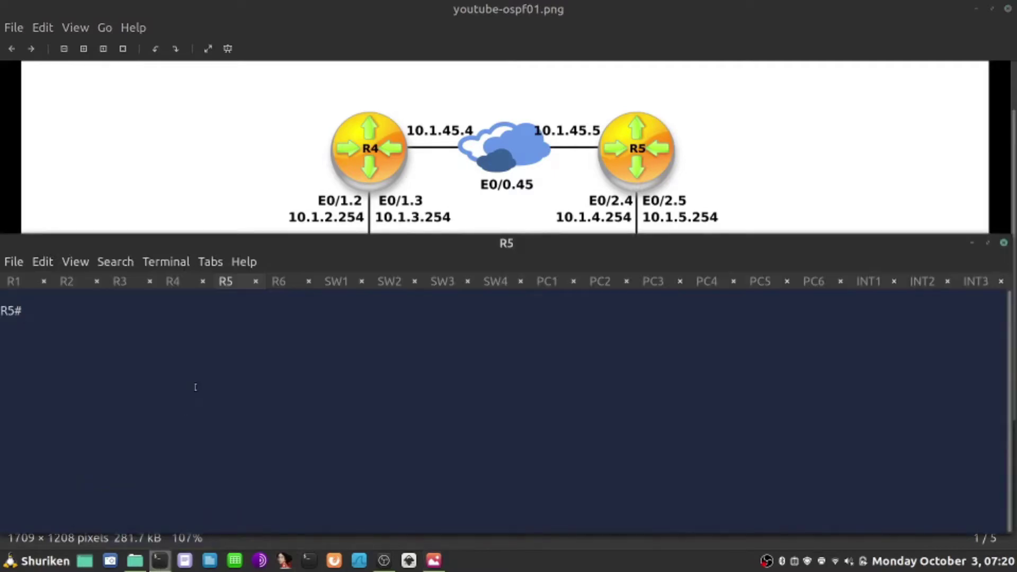
click(174, 281)
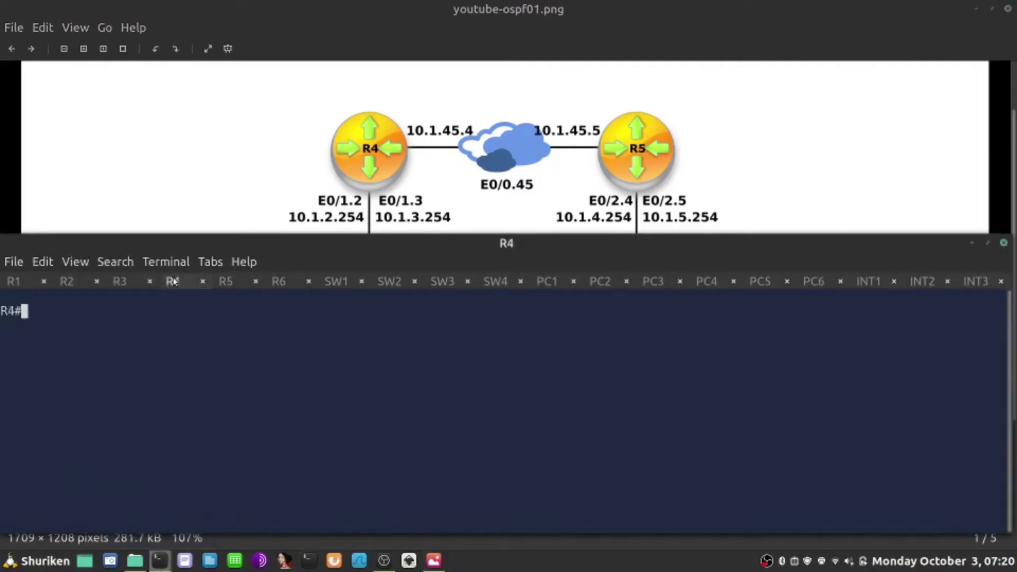
text(show ip ospf int brief)
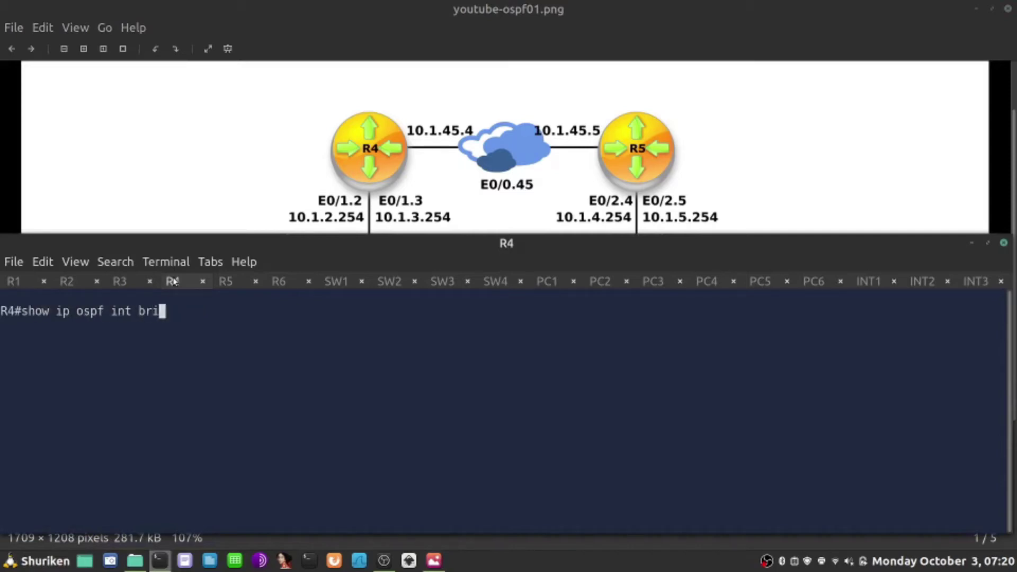
key(Return)
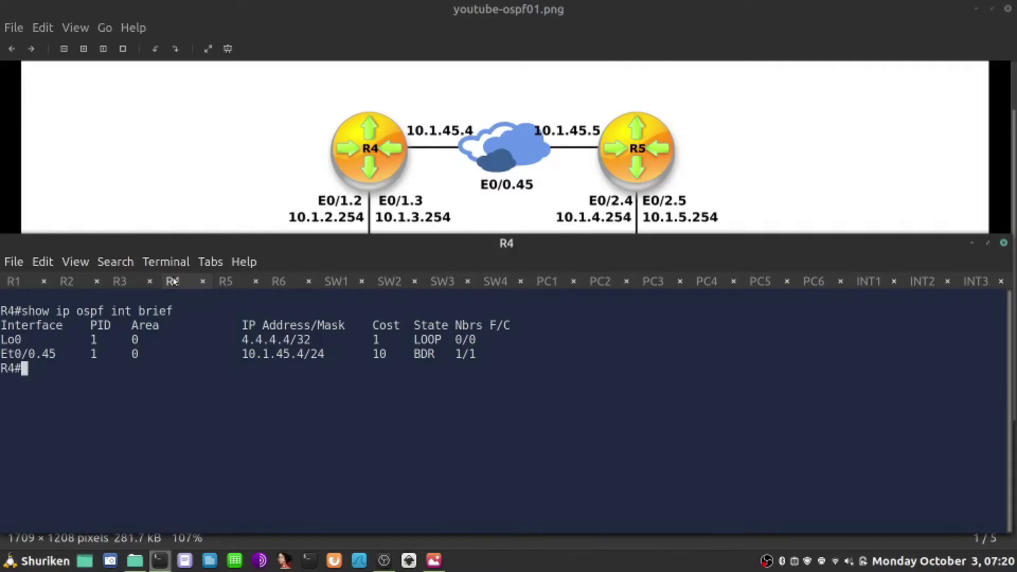
text(show run | s ospf)
key(Return)
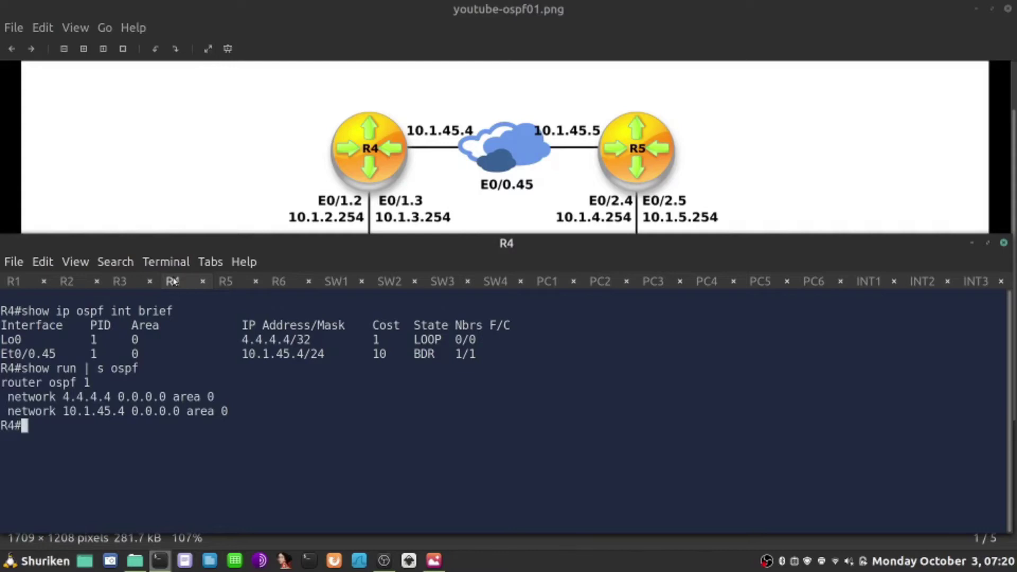
Under router ospf 1 on R4, add network 10.1.2.254 0.0.0.0 to area 0.
text(conf t)
key(Return)
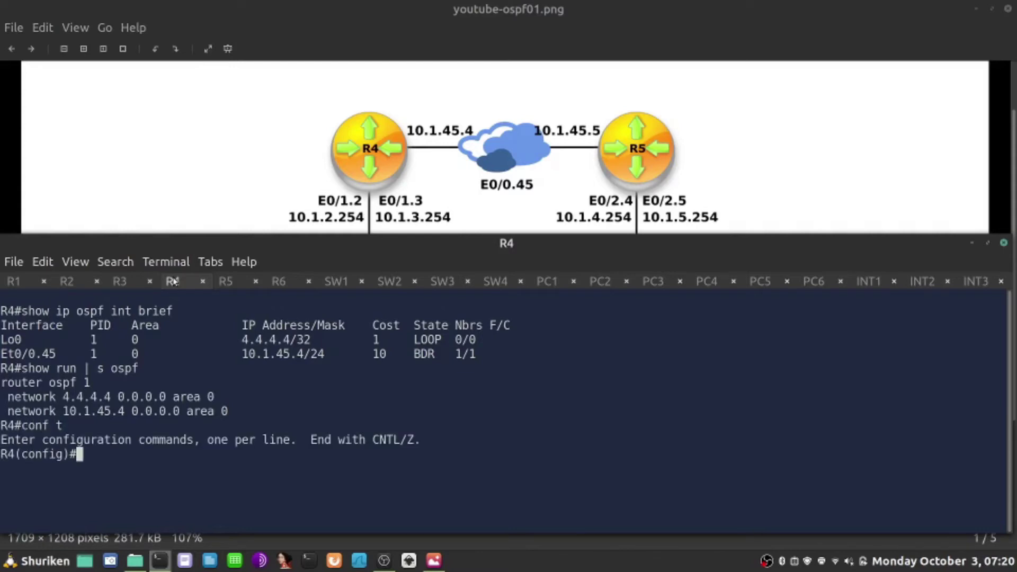
text(router ospf 1)
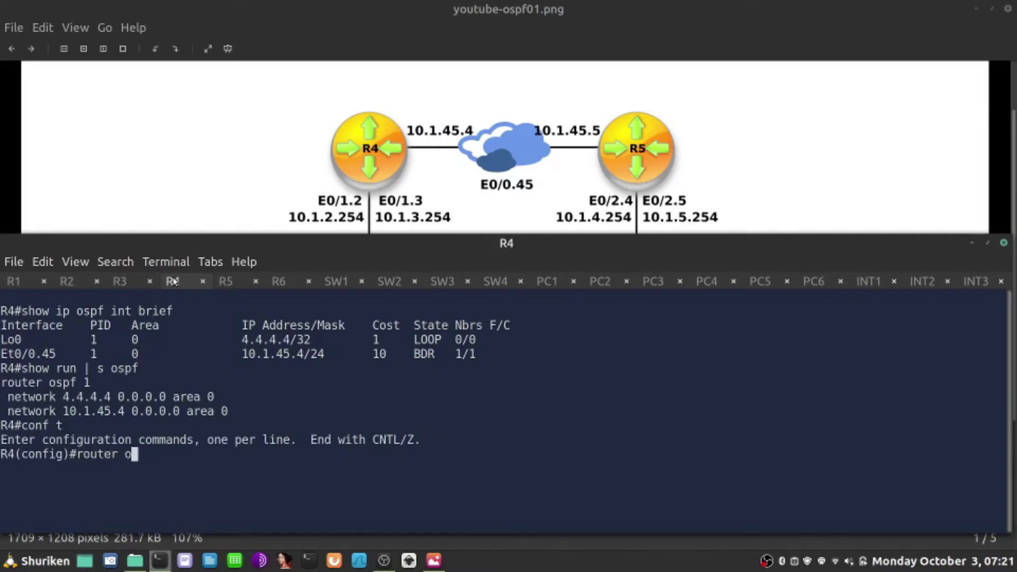
key(Return)
text(netw)
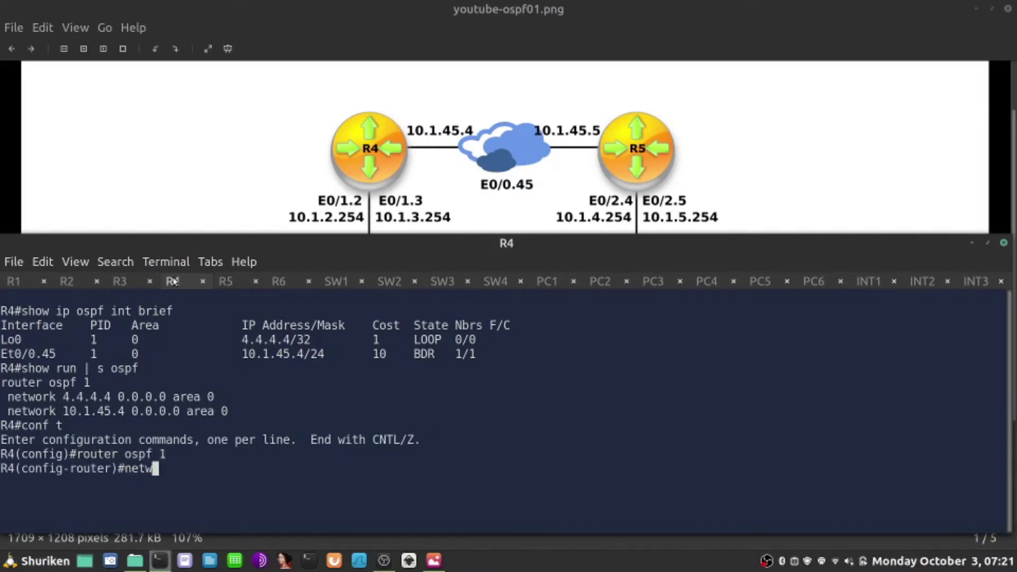
text(ork 10.1.2)
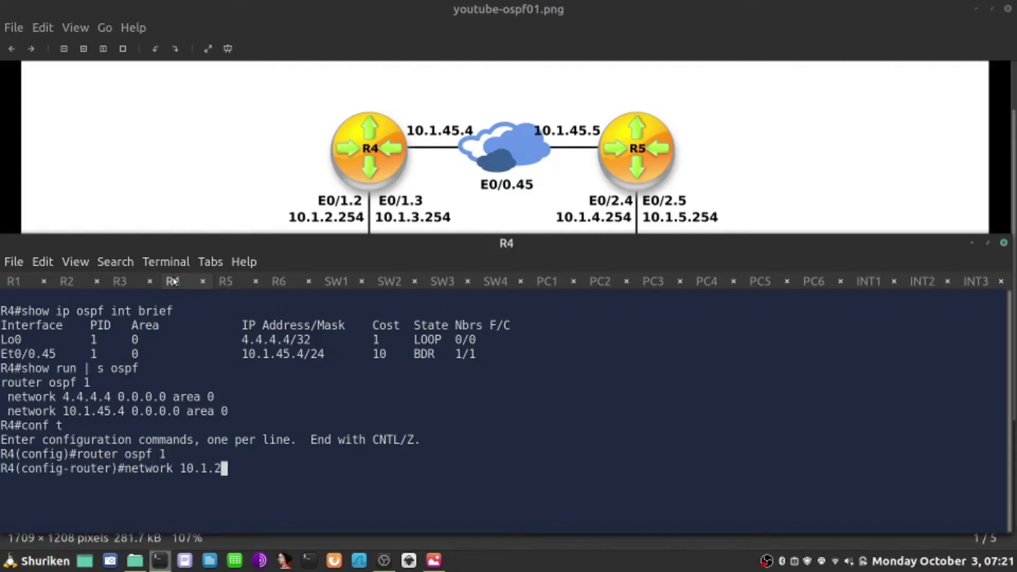
text(.254 0.0.0.0 area )
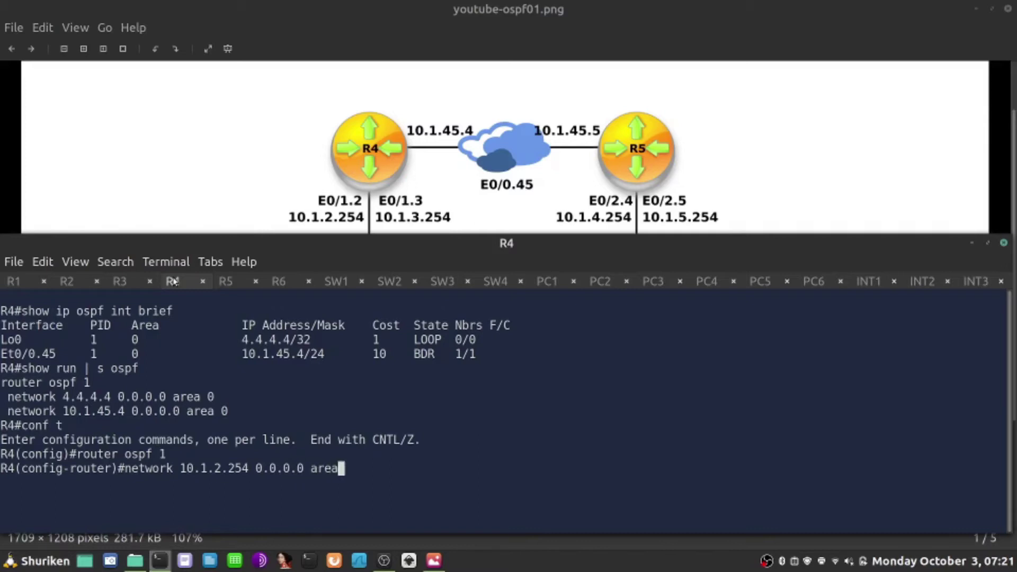
text(0)
key(Return)
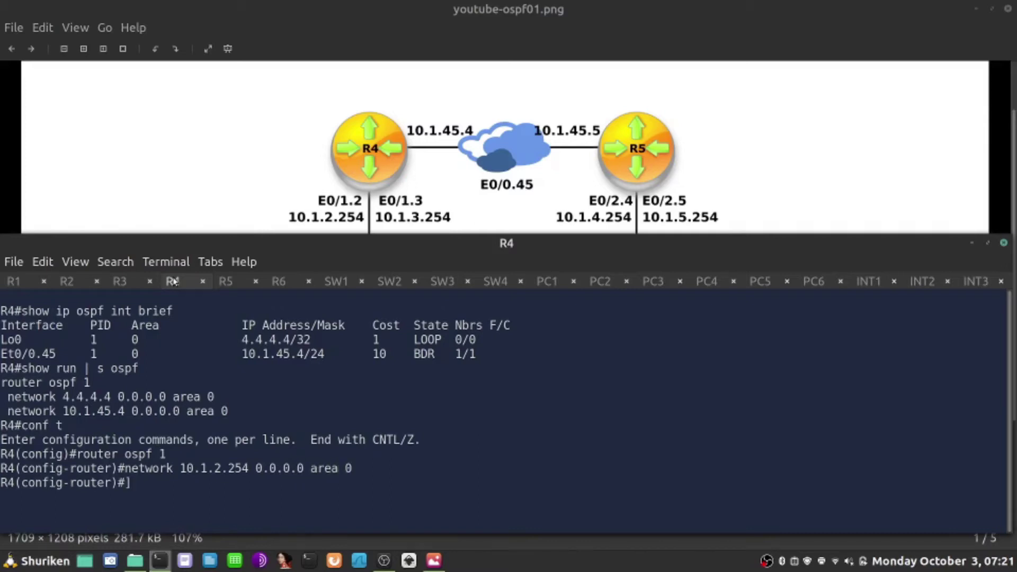
Add a network 10.1.4.254 area 0 statement by mistake, then remove it with 'no'.
key(Up)
key(Left)
key(Left)
key(Left)
key(Left)
key(Left)
key(Left)
key(Left)
key(Left)
key(Left)
key(Left)
key(Left)
key(Left)
key(Left)
key(Left)
key(Left)
key(Left)
key(Left)
key(Left)
key(Left)
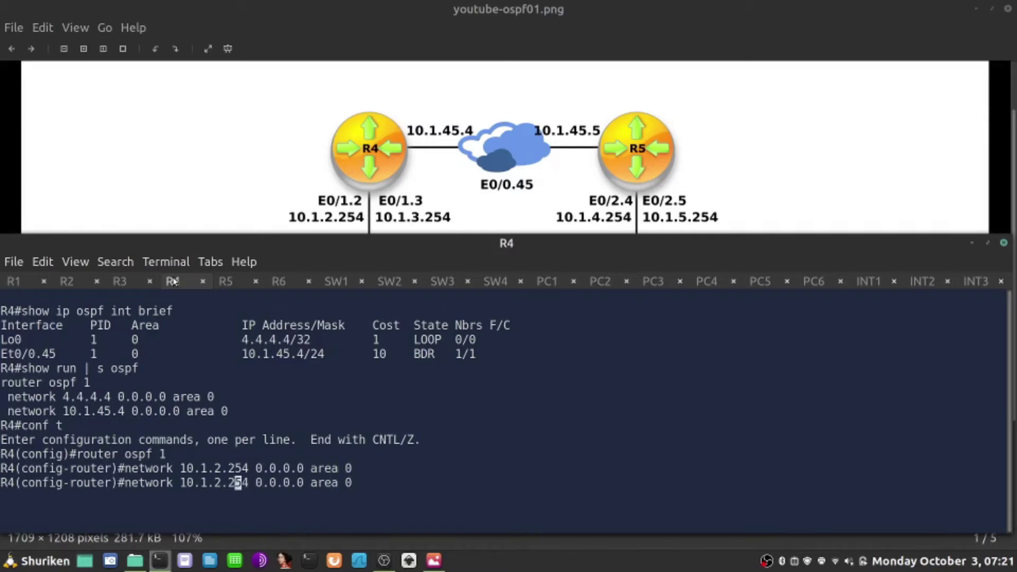
key(BackSpace)
text(4)
key(Return)
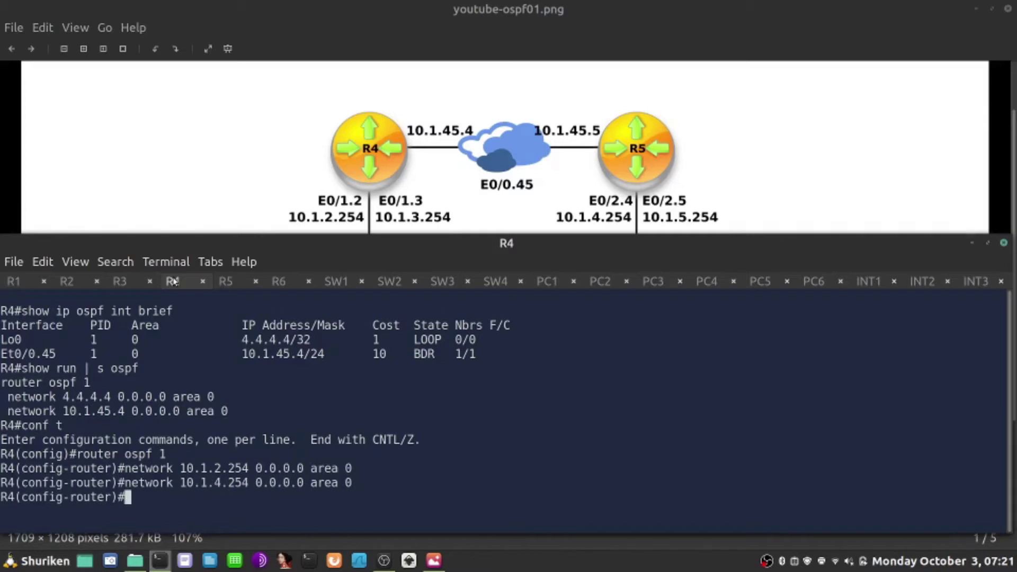
key(Up)
key(ctrl+a)
text(no)
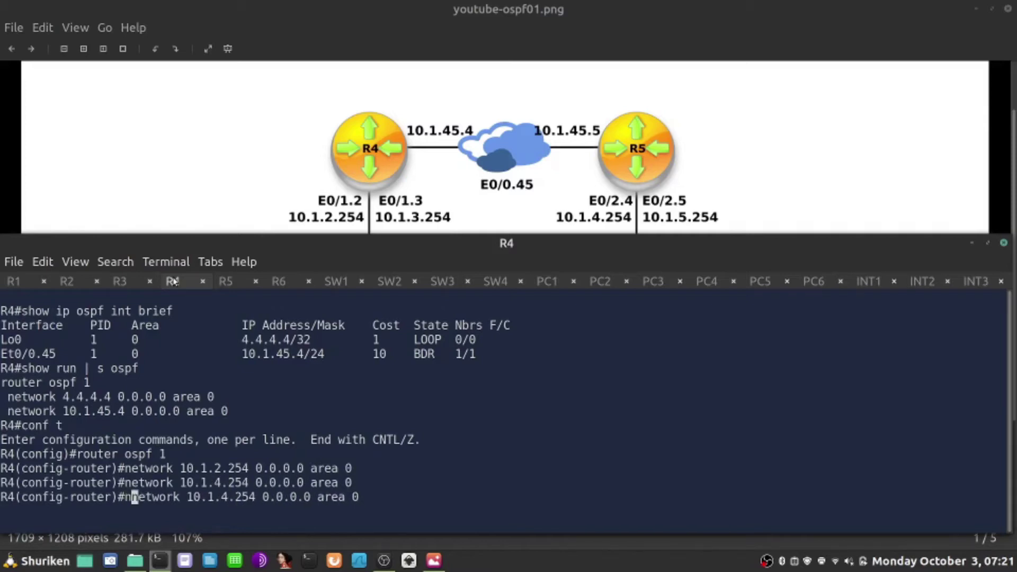
key(Return)
Add network 10.1.3.254 0.0.0.0 to area 0 and confirm with 'do show ip ospf int brief'.
key(Up)
key(Up)
key(Left)
key(Left)
key(Left)
key(Left)
key(Left)
key(Left)
key(Left)
key(Left)
key(Left)
key(Left)
key(Left)
key(Left)
key(Left)
key(Left)
key(Left)
key(Left)
key(Left)
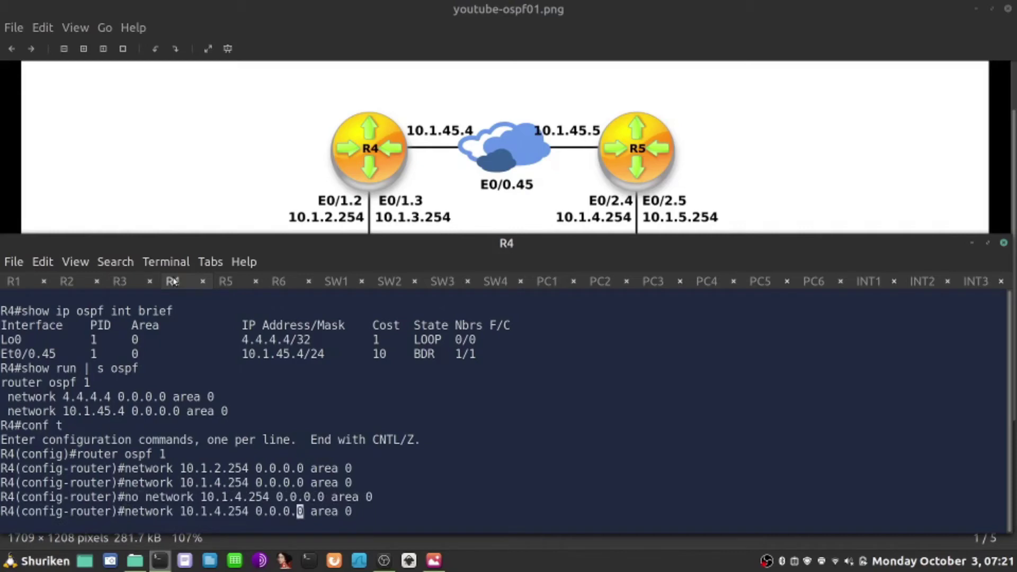
key(Left)
key(Left)
key(BackSpace)
text(3)
key(Return)
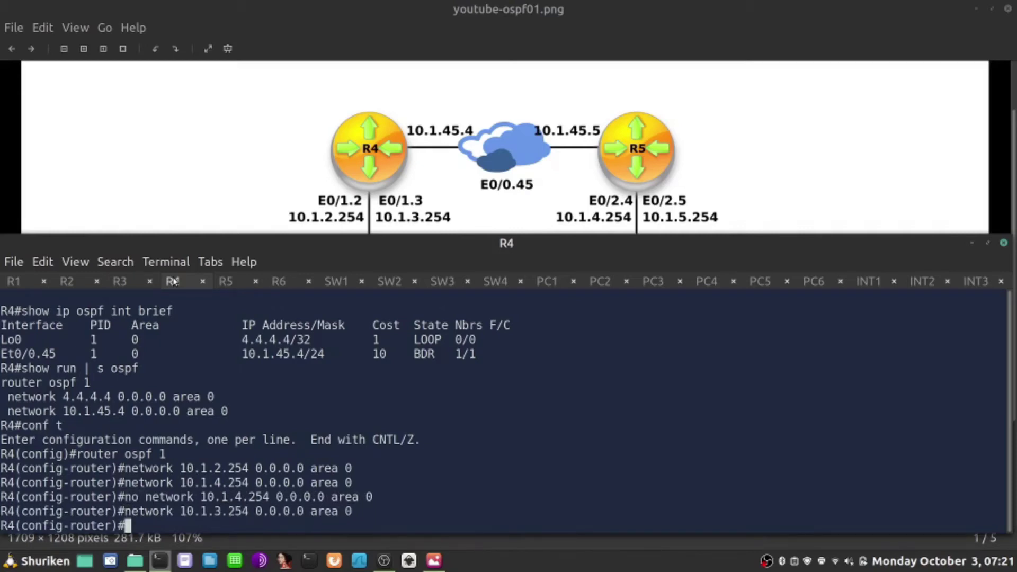
key(Return)
key(Return)
key(Return)
key(Return)
key(Return)
text(do)
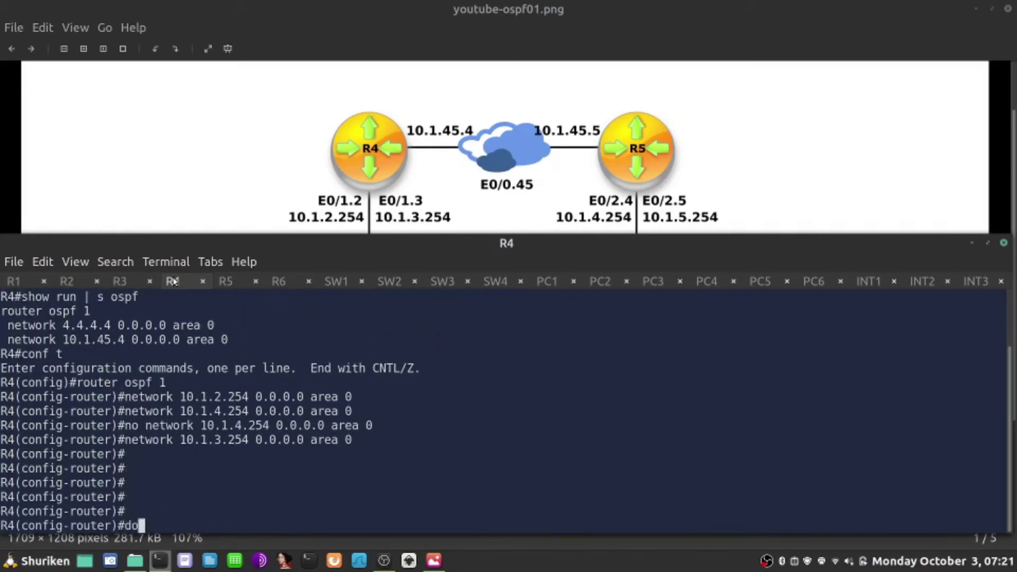
text( show ip ospf int)
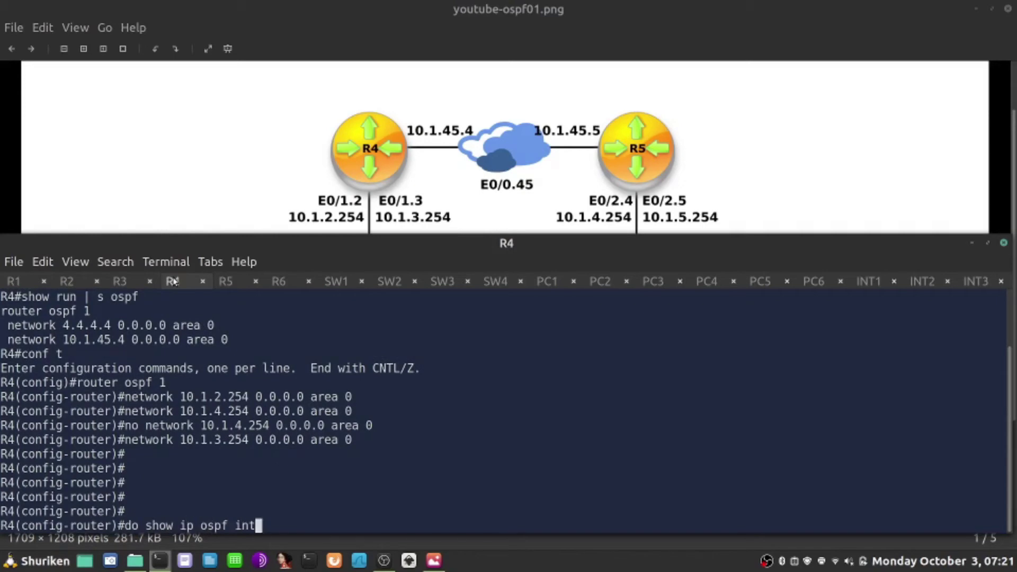
text( brief)
key(Return)
key(Return)
key(Return)
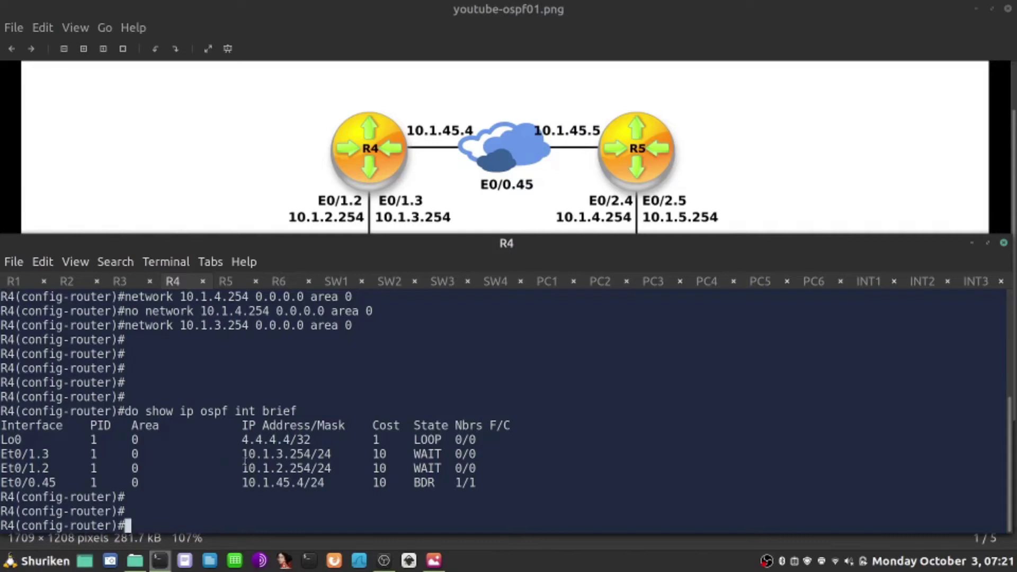
Highlight the 10.1.3.254/24 and 10.1.2 entries in R4's OSPF interface table.
drag(242, 453, 325, 456)
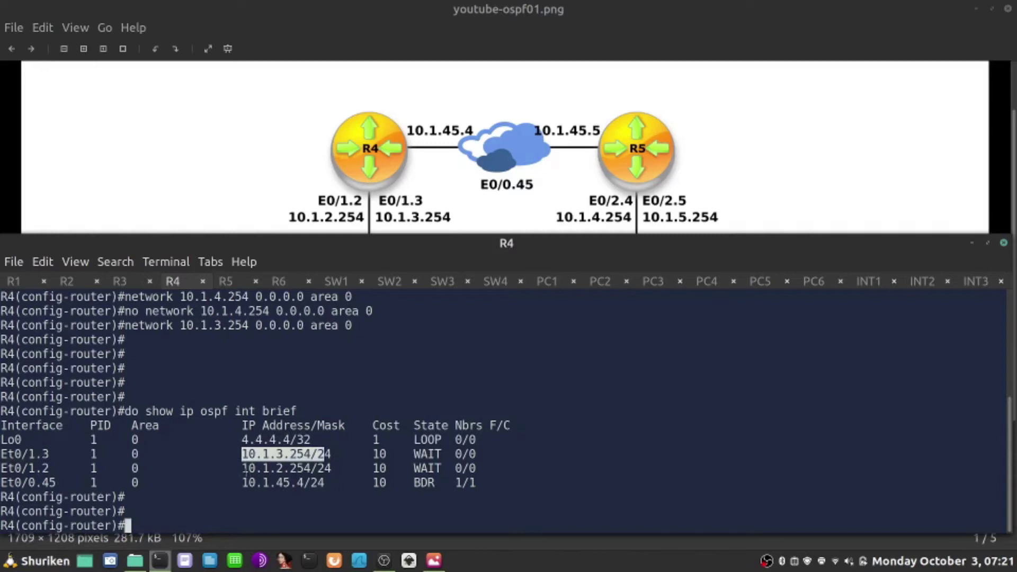
drag(244, 469, 284, 469)
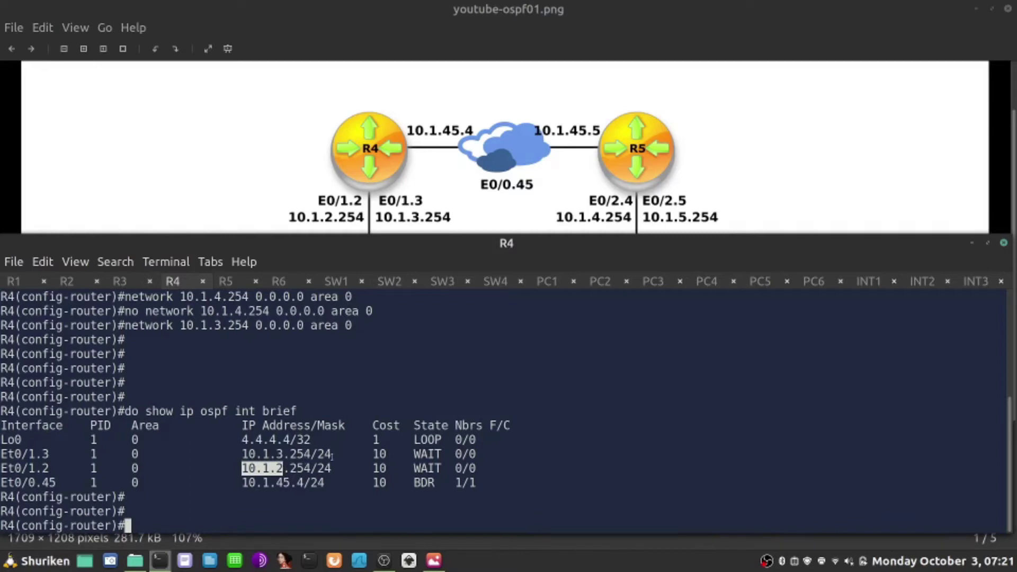
drag(303, 454, 323, 440)
click(335, 347)
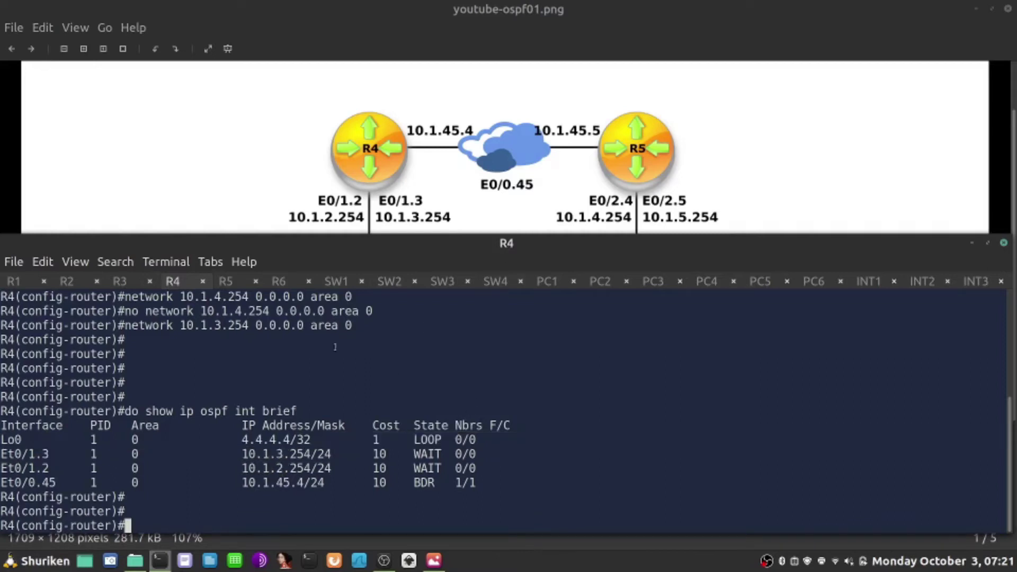
On R5, show OSPF routes to 10.1.2.0/24 and 10.1.3.0/24 via 10.1.45.4, metric 20.
click(229, 282)
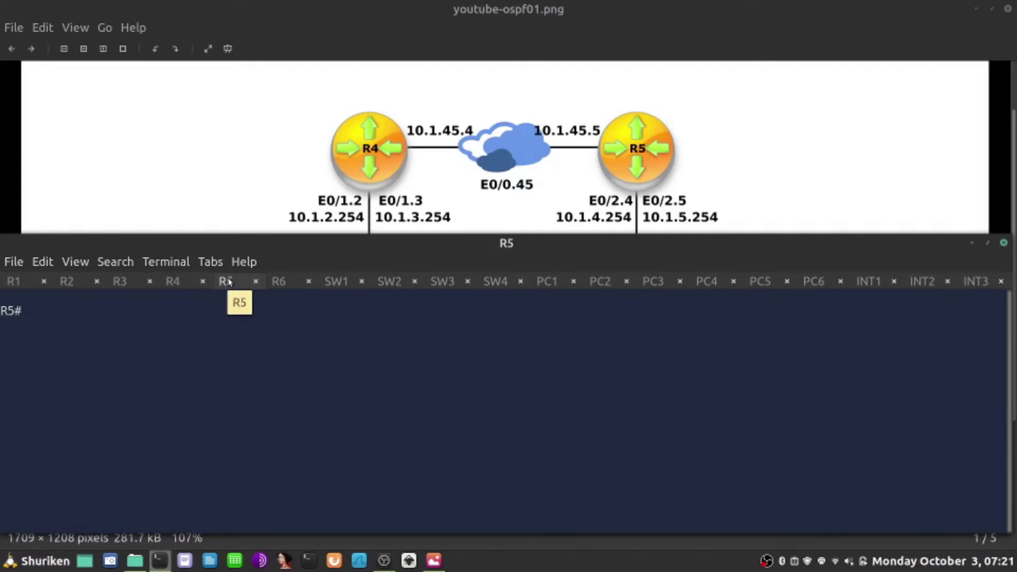
text(show ip route ospf)
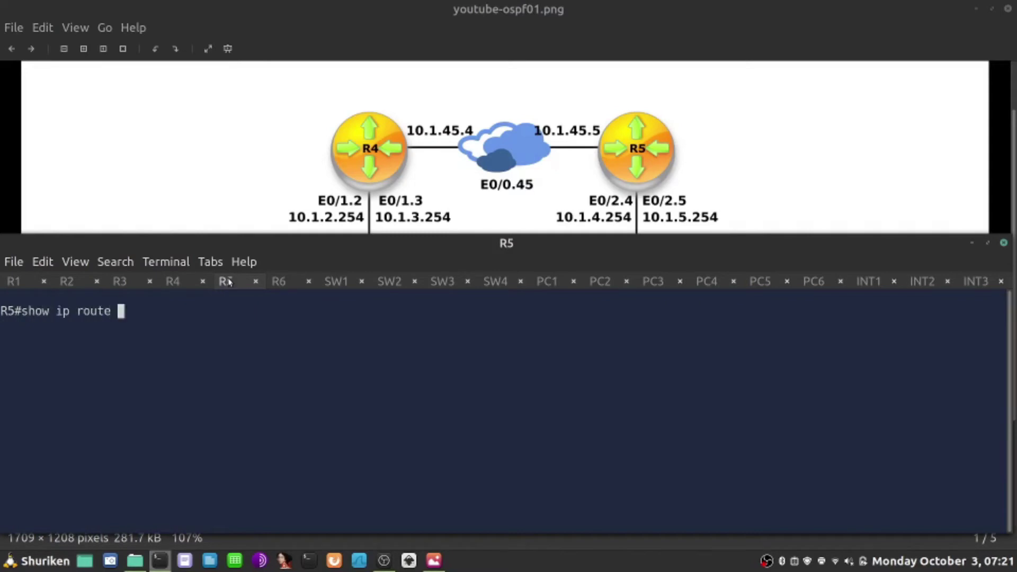
key(Return)
key(Return)
key(Return)
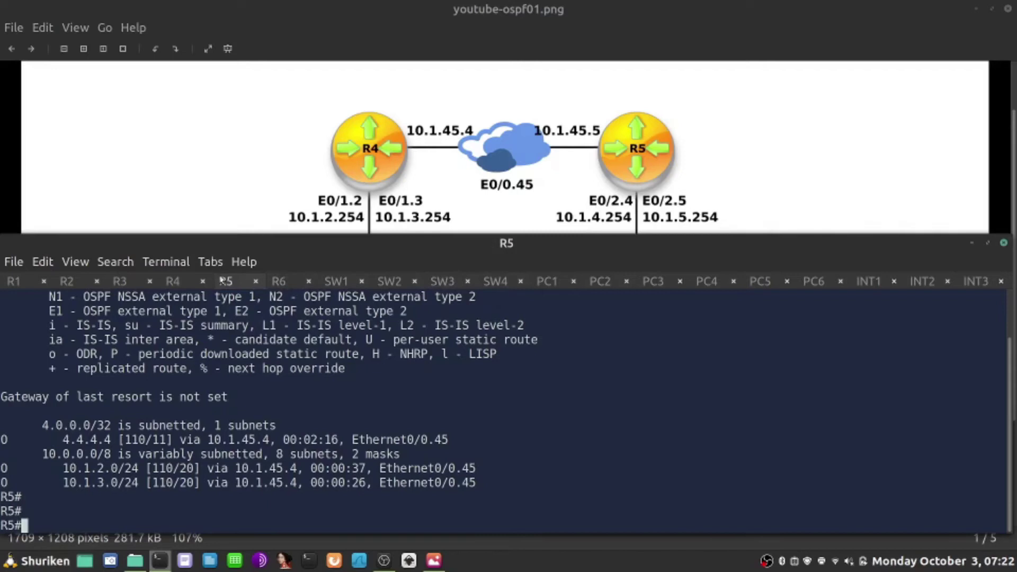
Enter configuration mode on R5 and list its interfaces and addresses with 'do sib'.
click(258, 357)
text(conf t)
key(Return)
text(router o)
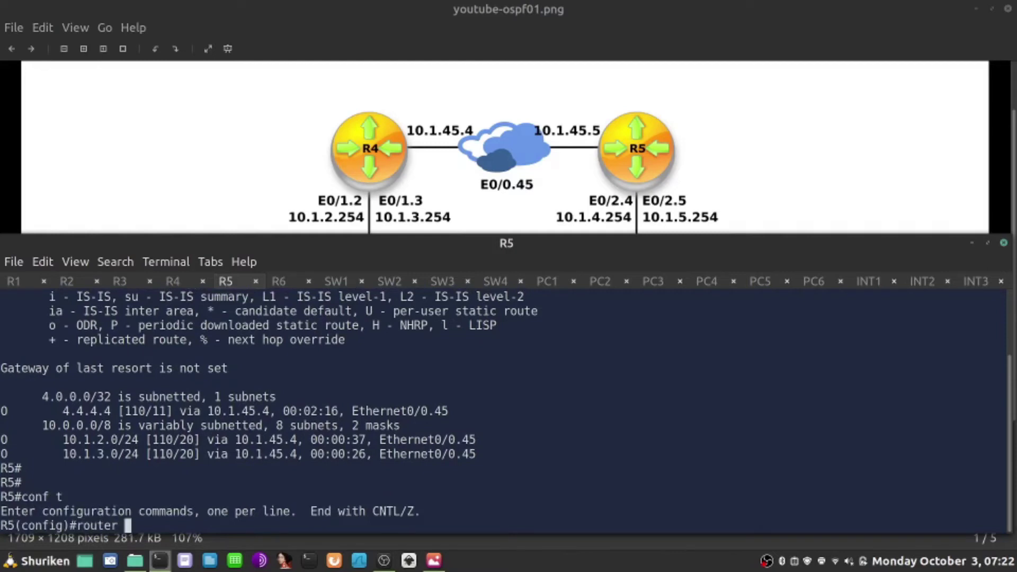
key(BackSpace)
key(BackSpace)
key(BackSpace)
key(BackSpace)
key(BackSpace)
key(BackSpace)
key(BackSpace)
key(BackSpace)
key(Return)
key(Return)
text(int l)
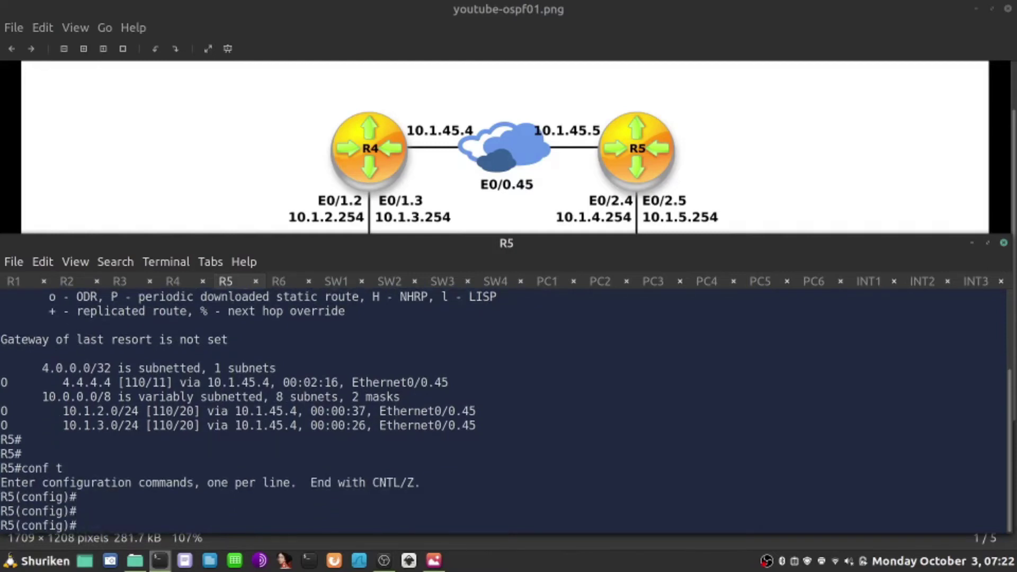
key(BackSpace)
key(BackSpace)
key(BackSpace)
key(BackSpace)
key(BackSpace)
text(do sib)
key(Return)
key(Return)
key(Return)
key(Return)
key(Return)
key(Return)
key(Return)
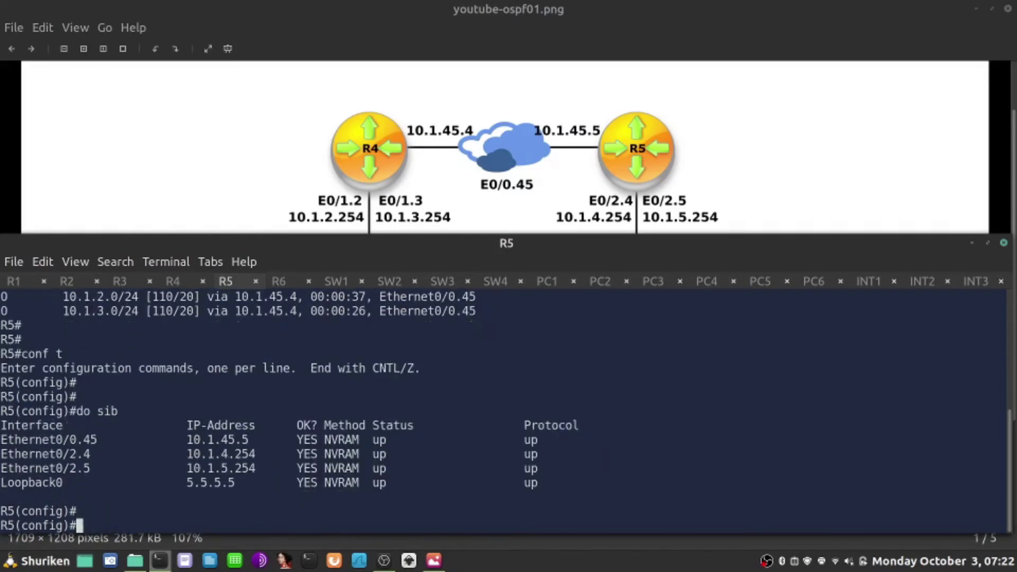
Put Loopback0 into OSPF process 1 area 0.
text(int l0)
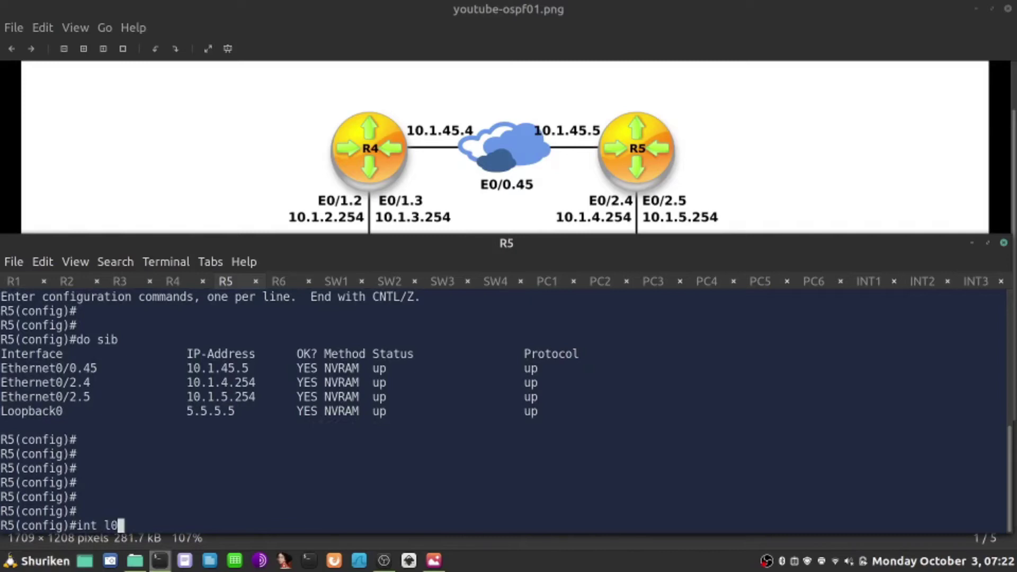
key(Return)
text(i)
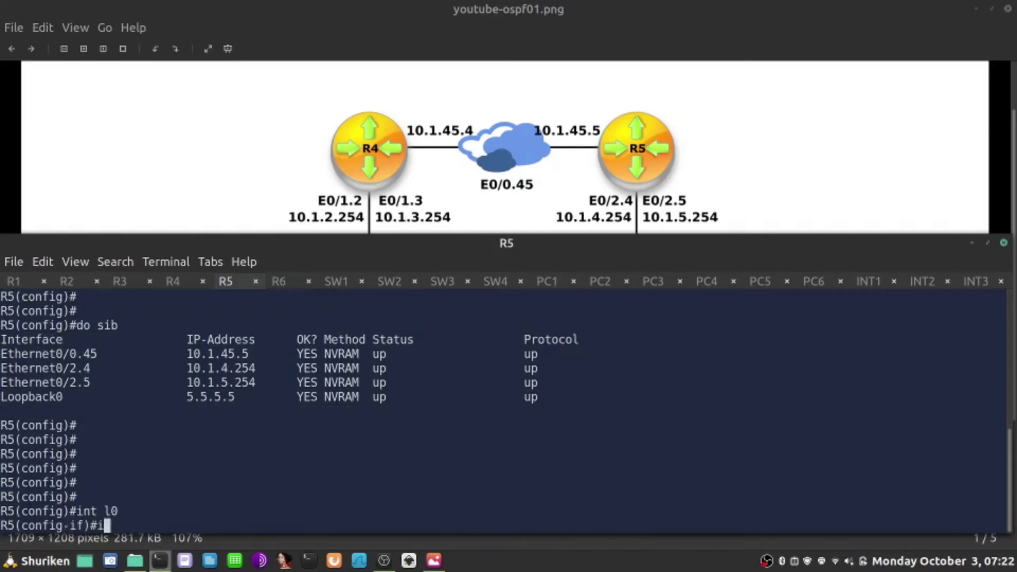
text(p ospf 1 areap)
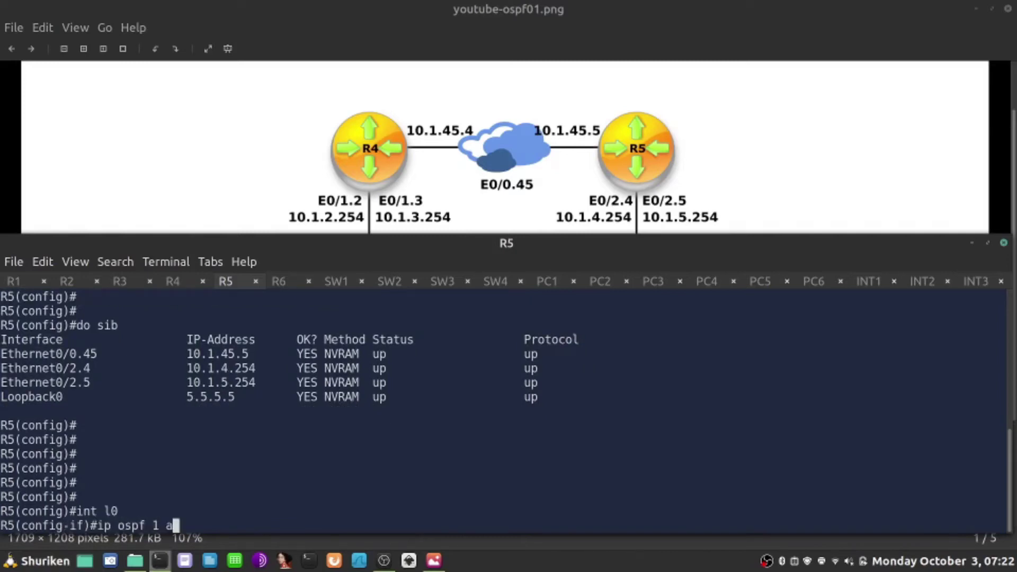
key(BackSpace)
key(BackSpace)
text(a 0)
key(Return)
Enable 'ip ospf 1 area 0' on subinterfaces e0/2.4 and e0/2.5.
text(int e0/0)
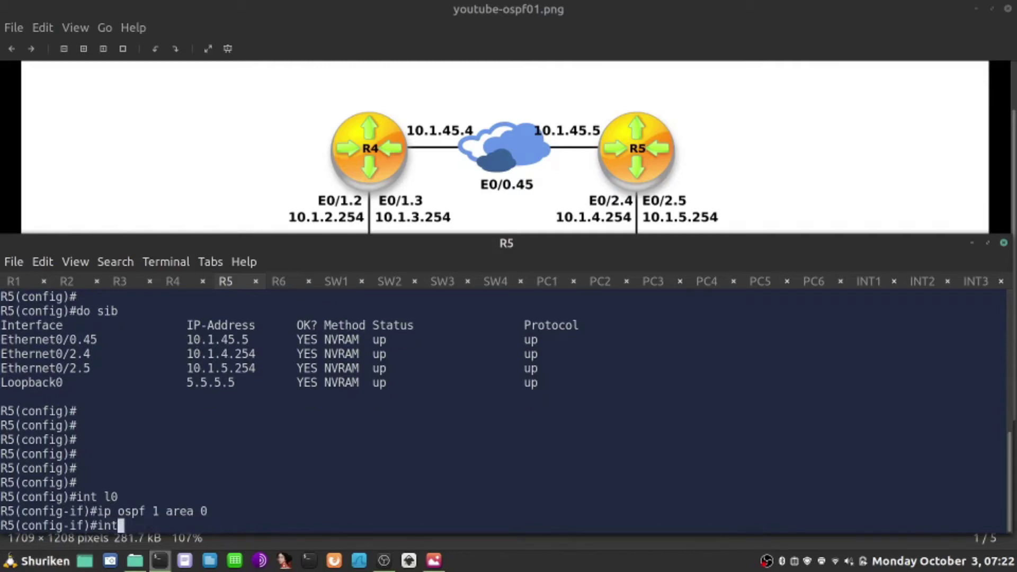
key(BackSpace)
text(2.4)
key(Return)
key(Up)
key(Up)
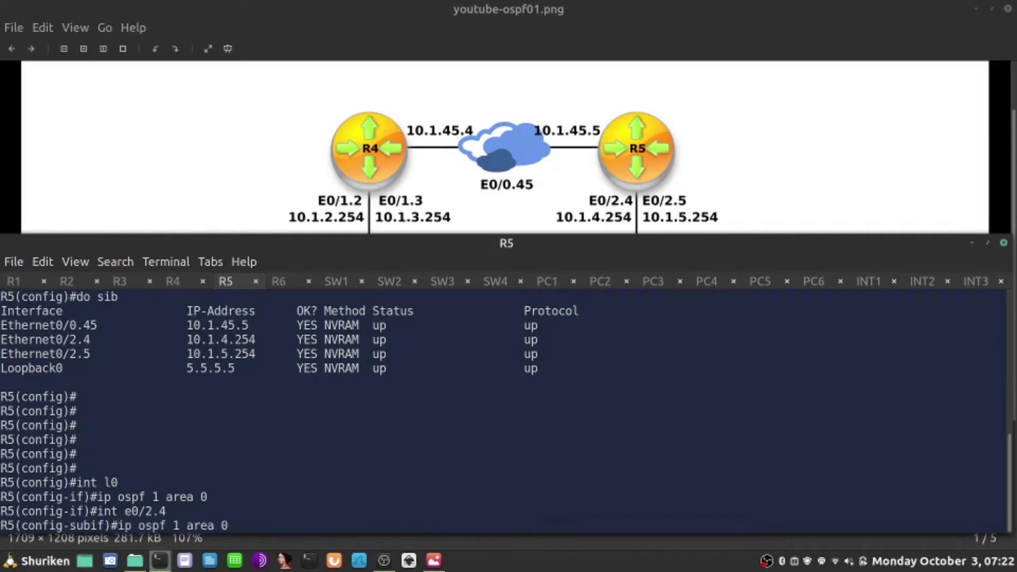
key(Return)
key(Return)
text(int e0/2.4)
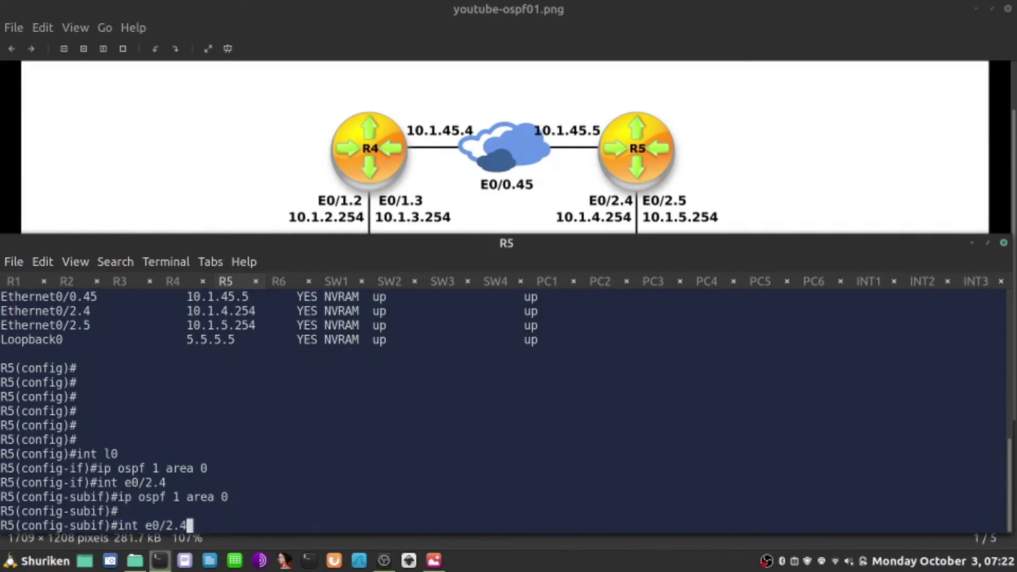
key(BackSpace)
text(5)
key(Return)
key(Up)
key(Up)
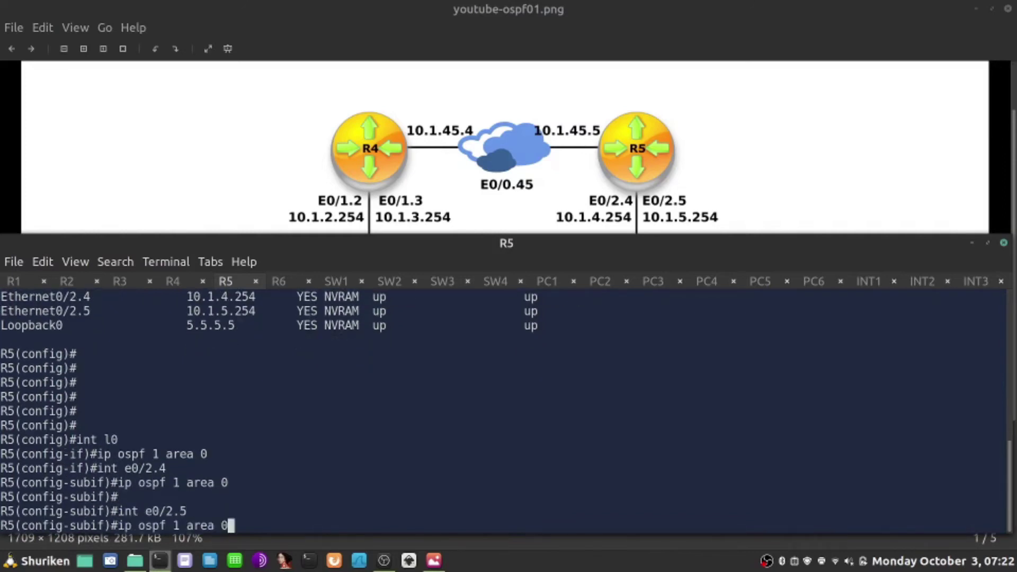
Exit configuration mode and list R5's OSPF interfaces.
key(Return)
key(Return)
text(end)
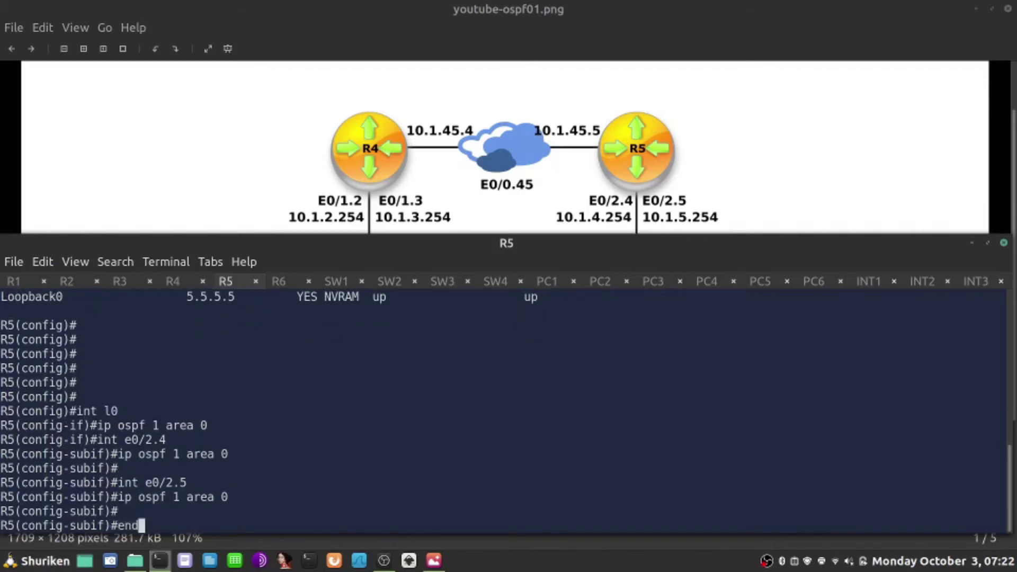
key(Return)
key(Return)
text(show ip ospf )
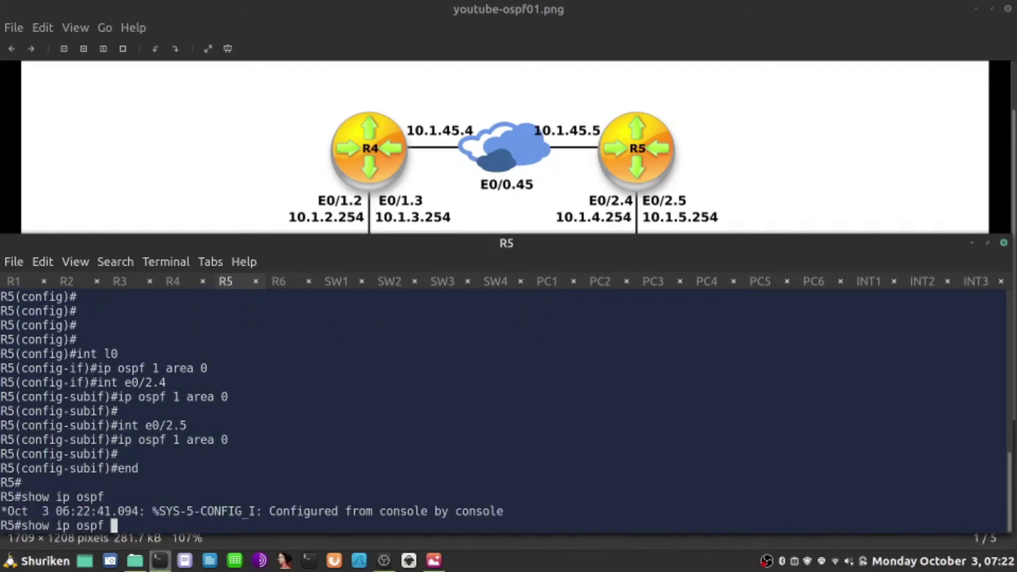
text(int brief)
key(Return)
key(Return)
key(Return)
key(Return)
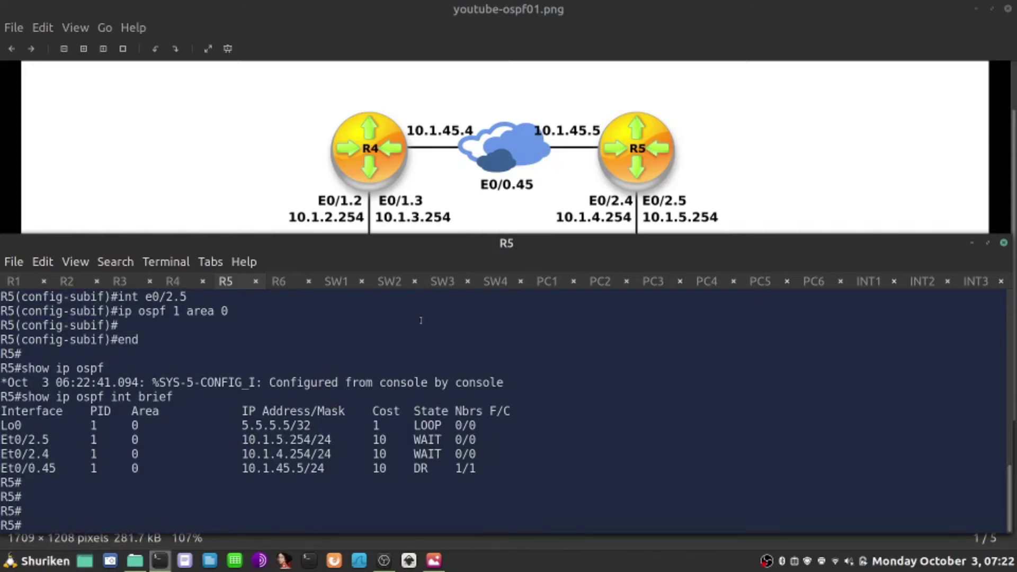
On R4, show OSPF routes to 5.5.5.5, 10.1.4.0/24 and 10.1.5.0/24 via 10.1.45.5.
click(183, 282)
text(end)
key(Return)
key(Return)
key(Return)
key(Return)
key(Return)
key(Return)
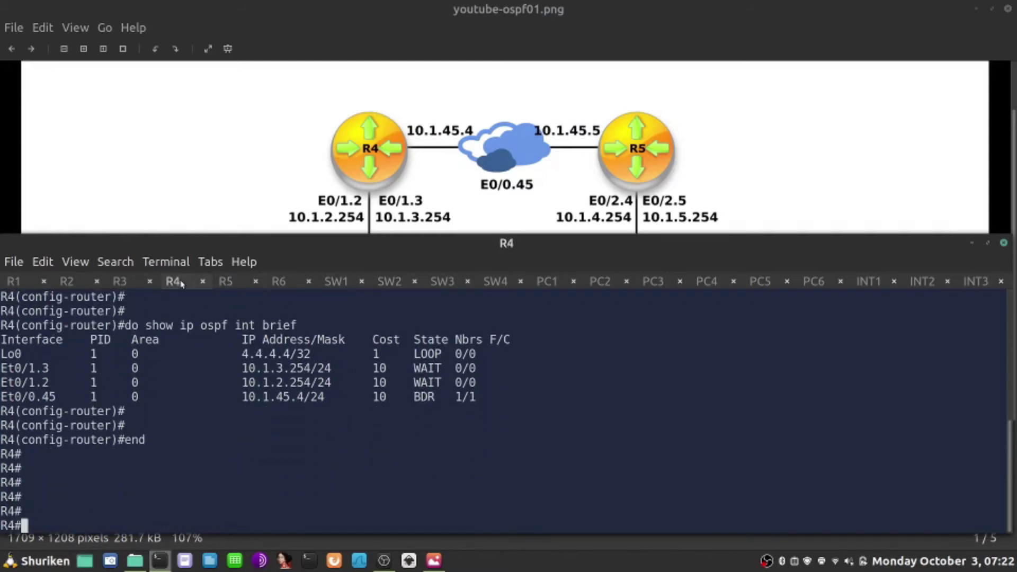
text(show ip )
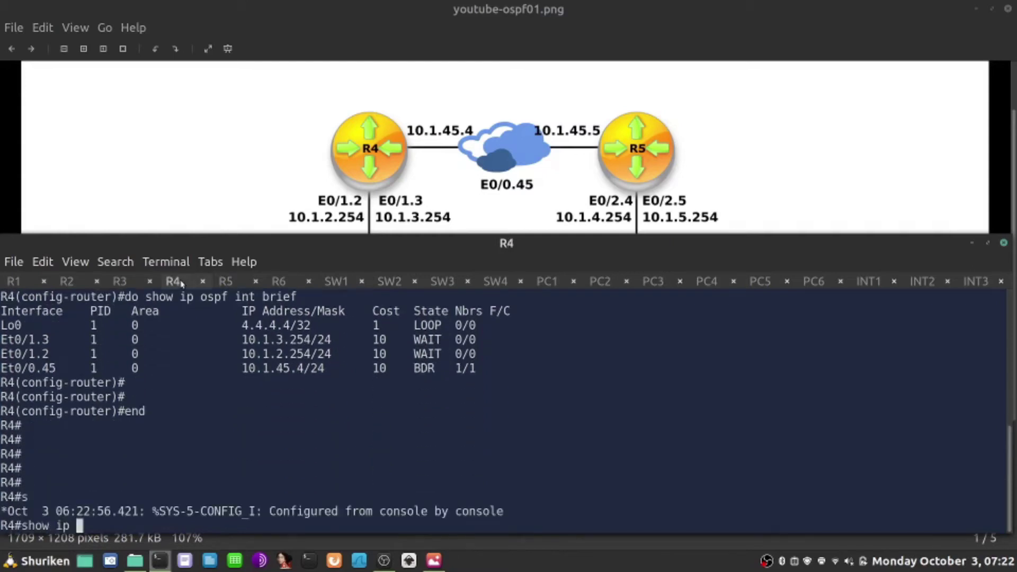
text(route ospf)
key(Return)
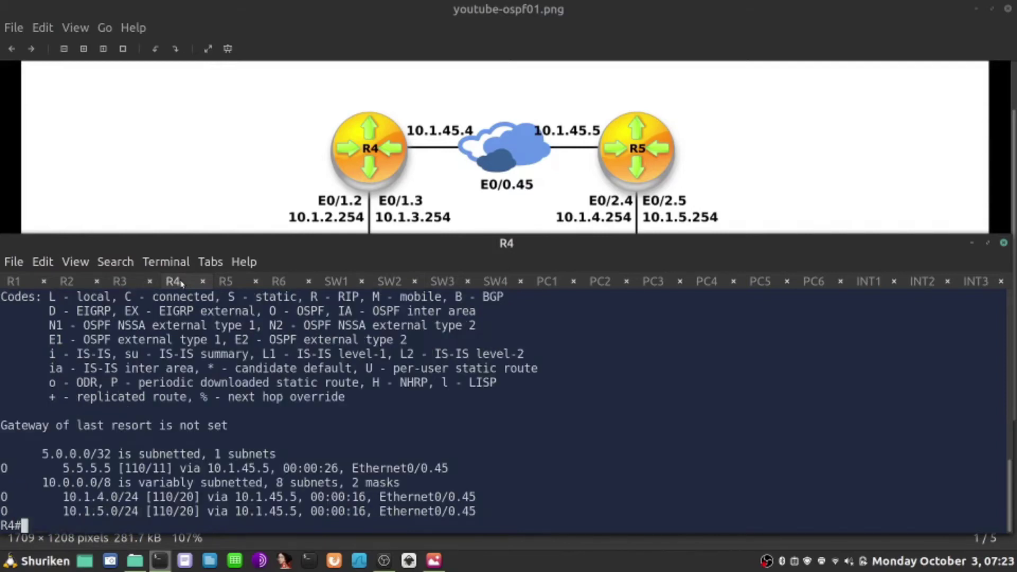
key(Return)
key(Return)
key(Return)
key(Return)
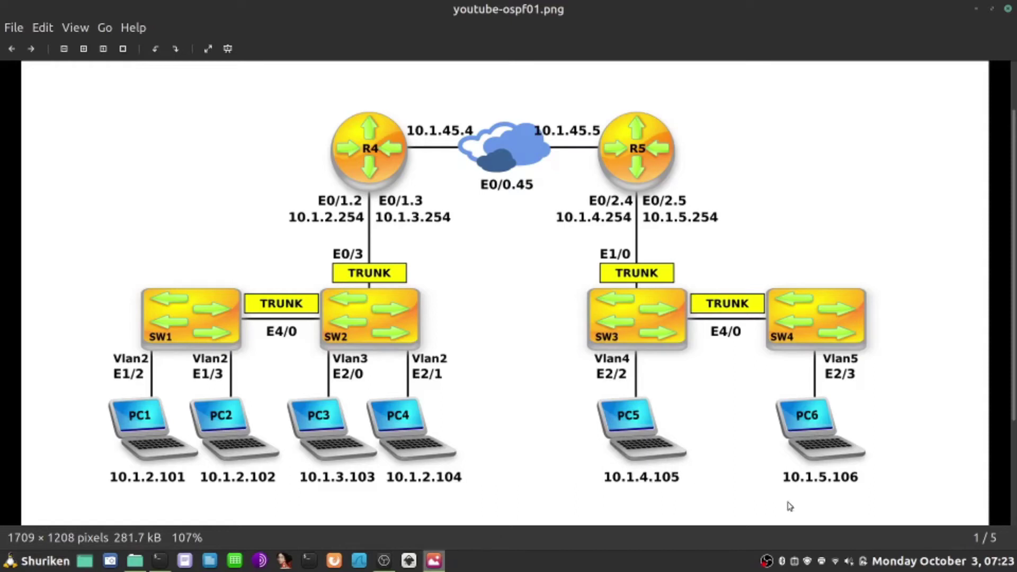
From PC1, ping PC5 at 10.1.4.105.
click(160, 561)
text(ping 10.1.)
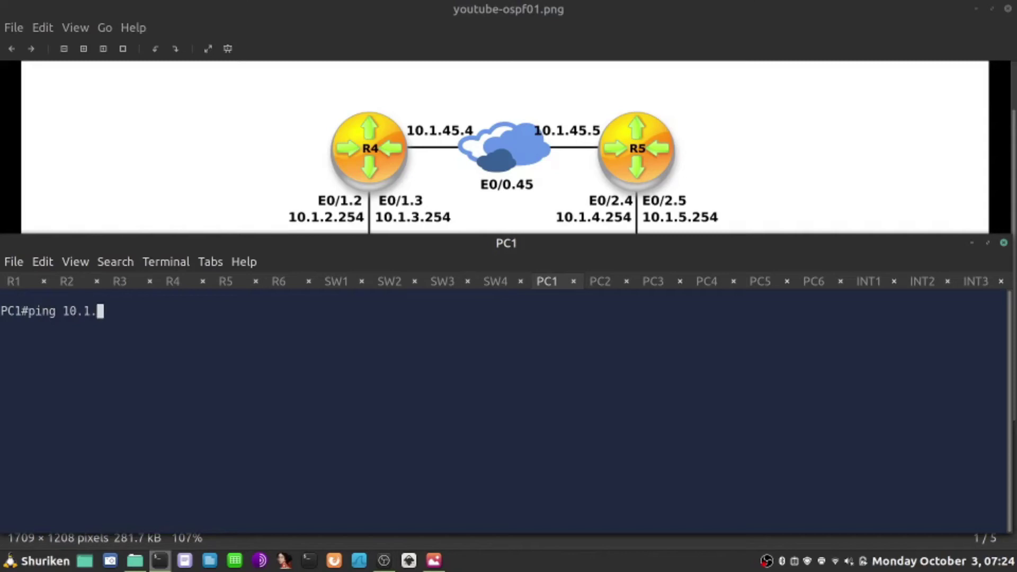
text(4.105)
key(Return)
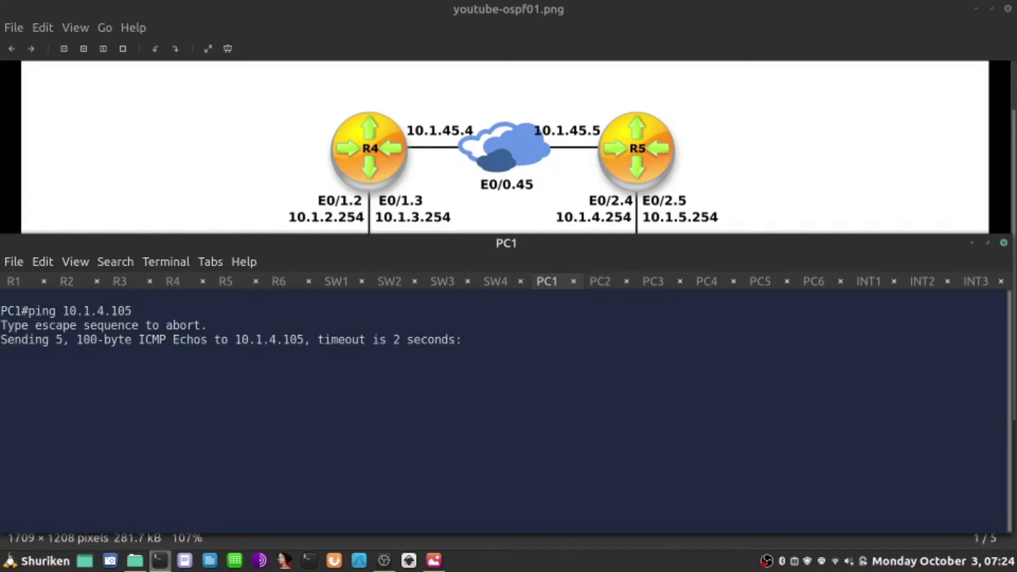
key(Return)
key(Return)
Ping PC6 at 10.1.5.106.
key(Up)
key(Left)
key(Left)
key(Left)
key(Left)
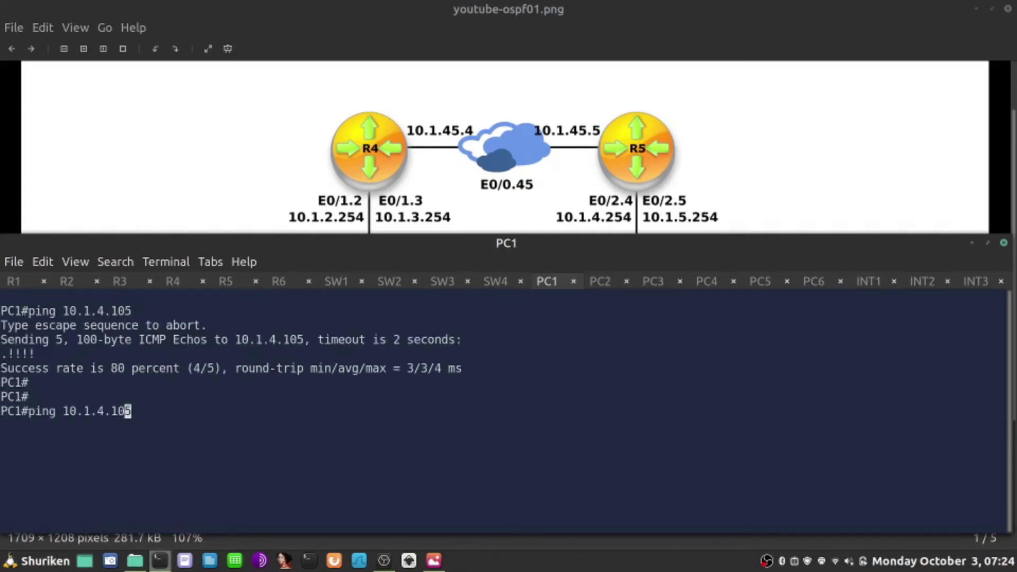
key(BackSpace)
text(5)
key(Right)
key(Right)
key(Right)
key(Right)
key(BackSpace)
text(6)
key(Return)
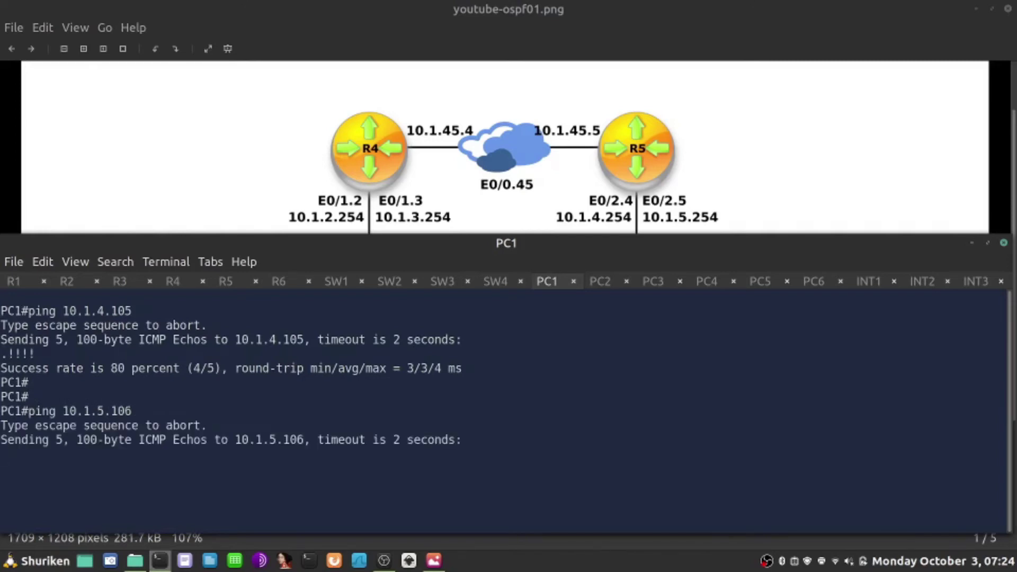
key(Return)
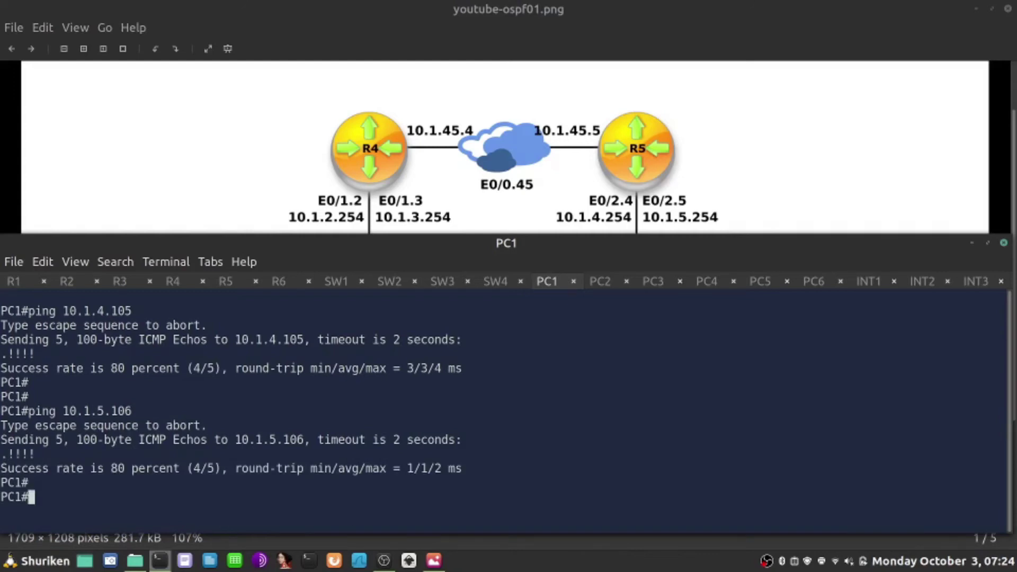
key(Return)
Traceroute to 10.1.5.106, passing through 10.1.2.254 and 10.1.45.5.
key(Up)
key(ctrl+a)
key(Right)
key(Right)
key(Right)
key(Right)
key(BackSpace)
key(BackSpace)
key(BackSpace)
key(BackSpace)
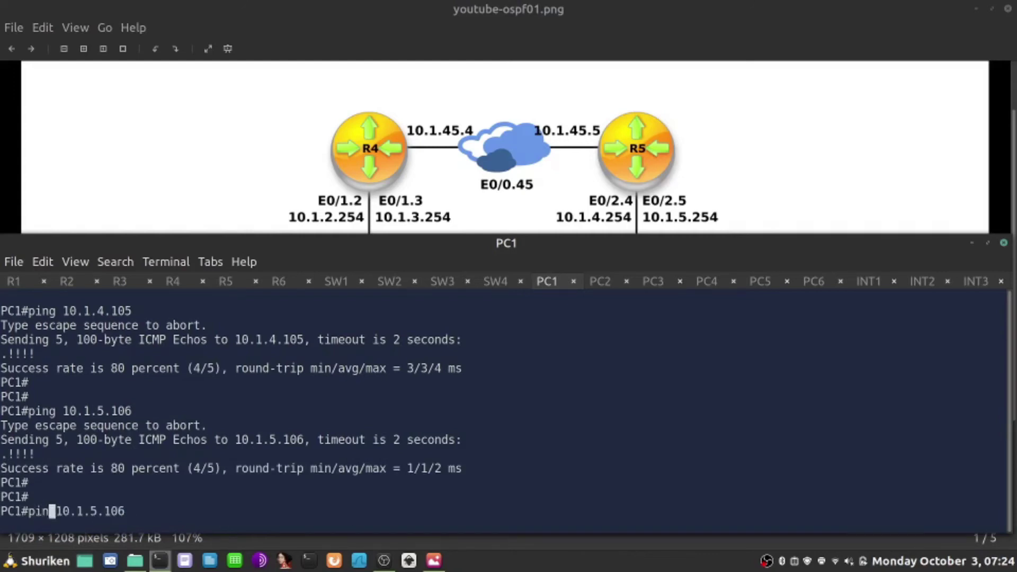
text(traceroute)
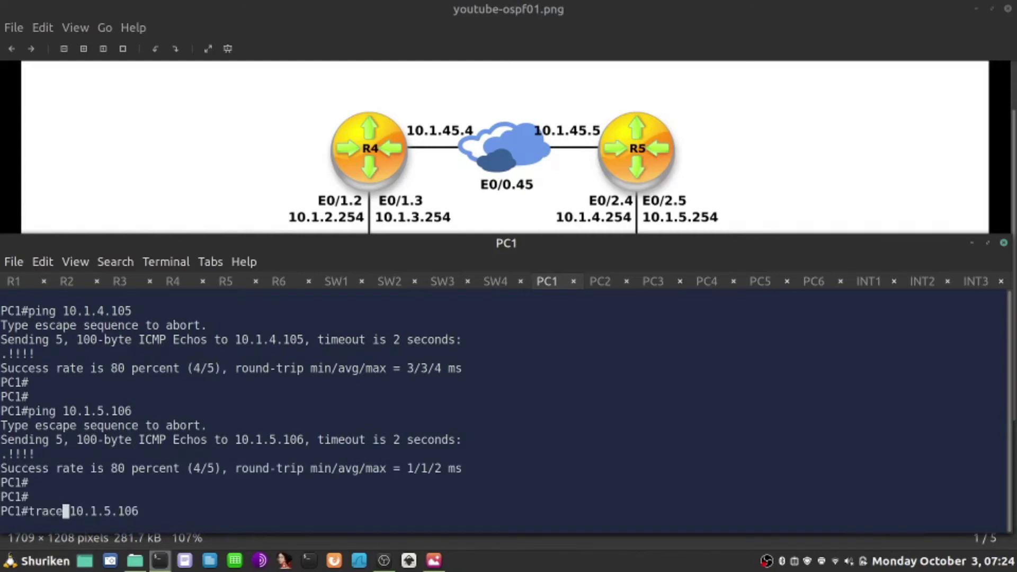
key(Return)
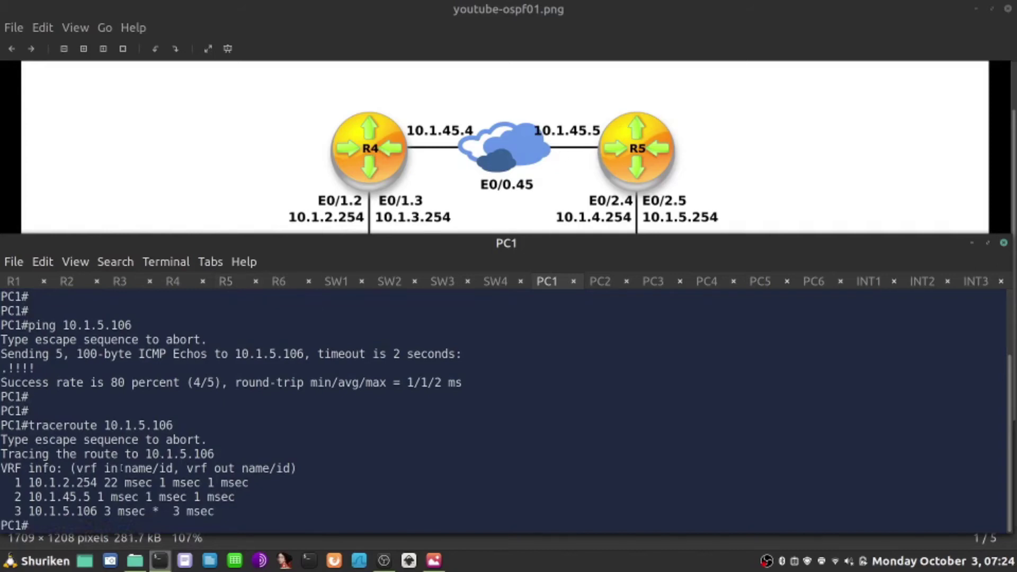
On R4, show the OSPF neighbor table with a FULL adjacency to 5.5.5.5.
drag(68, 483, 93, 511)
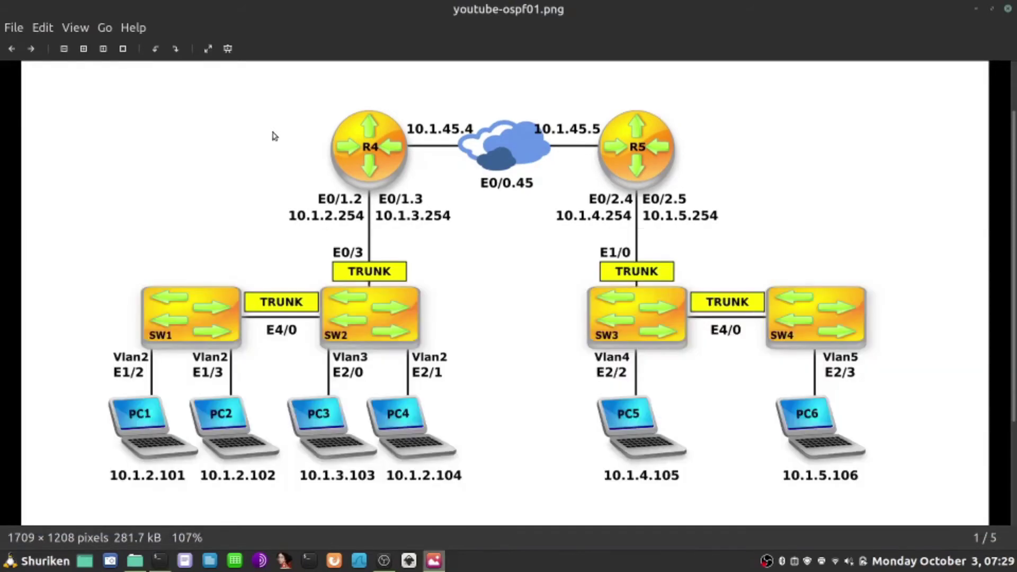
key(alt+Tab)
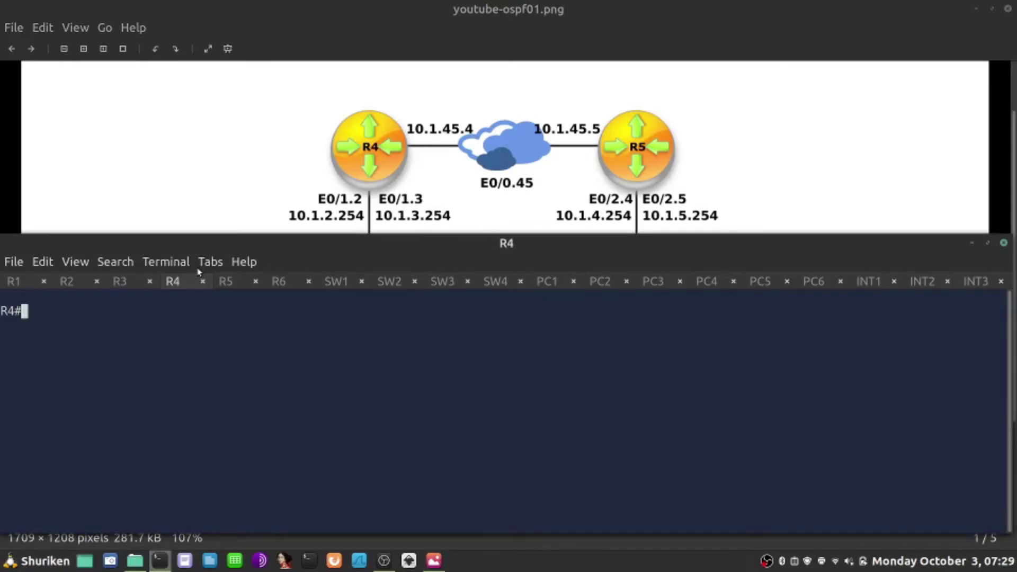
text(show ip ospf )
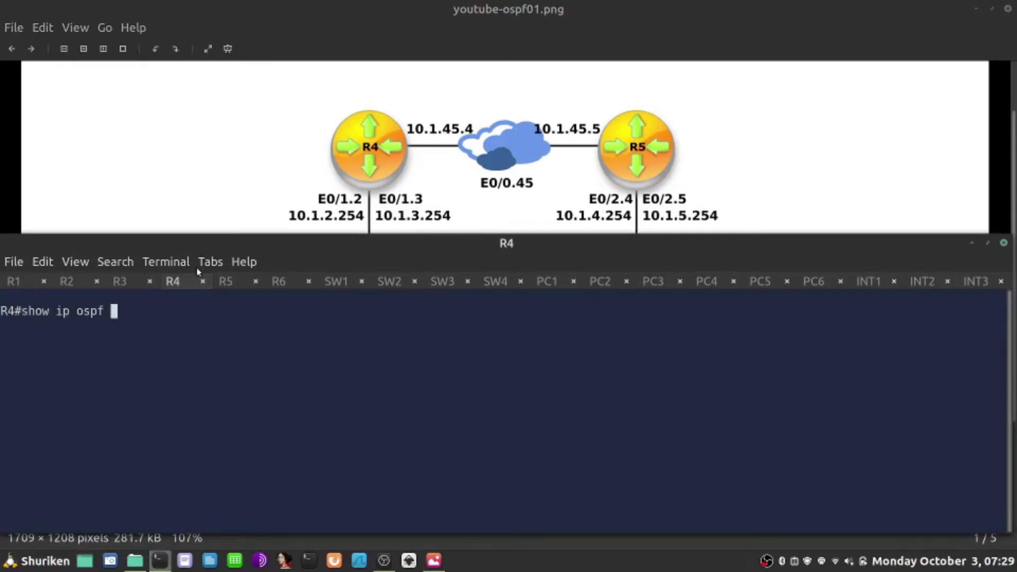
text(neighbor)
key(Return)
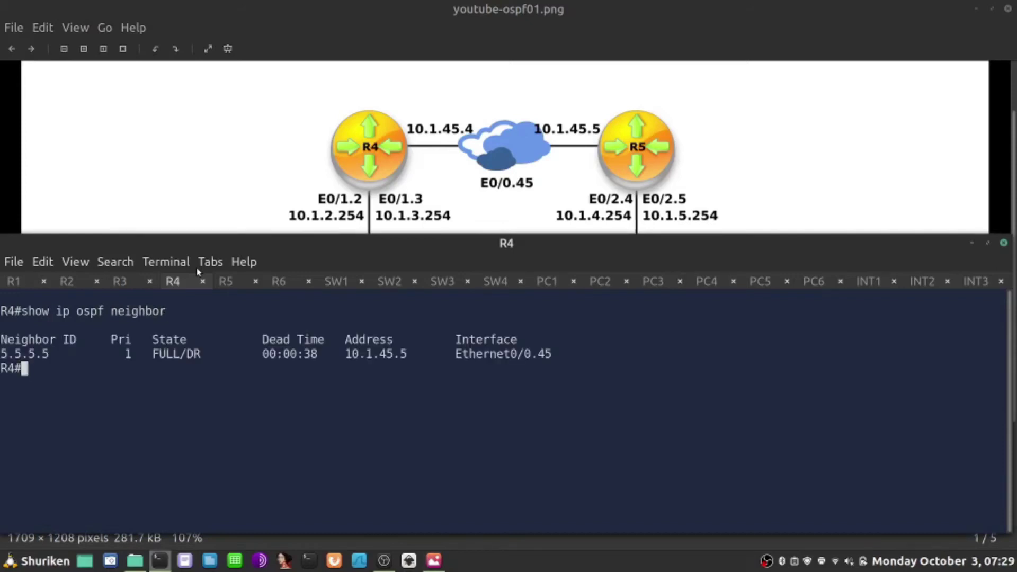
key(Return)
Display R4's OSPF database, highlighting the Area 0 router link states and the 10.1.45.5 network LSA.
text(show ip ospf )
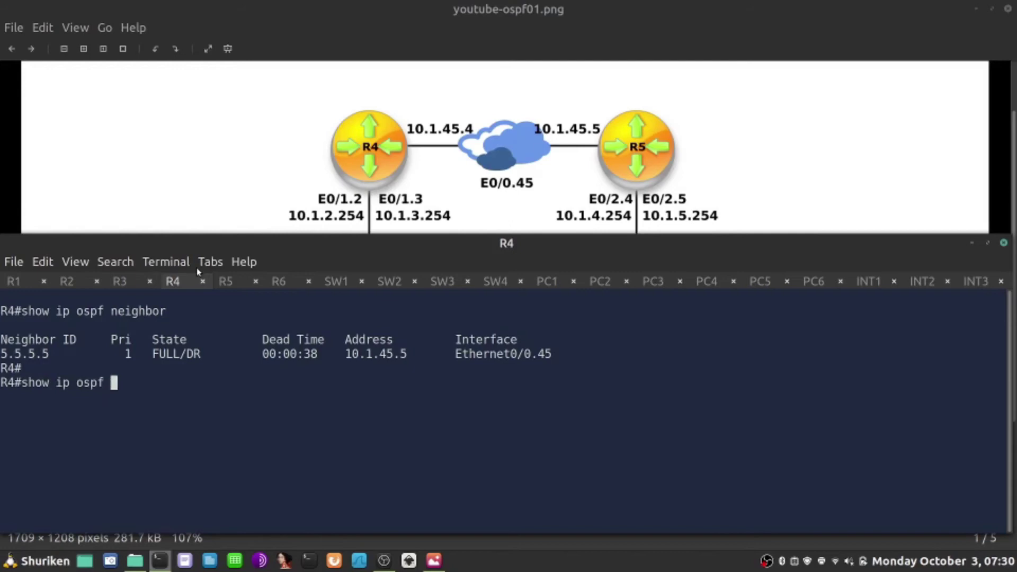
text(database)
key(Return)
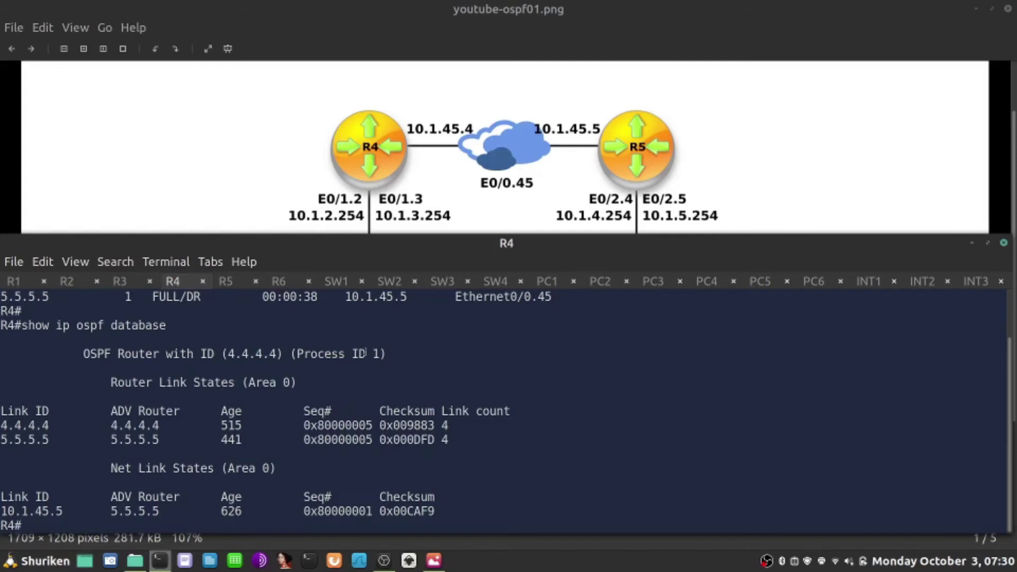
drag(298, 382, 110, 383)
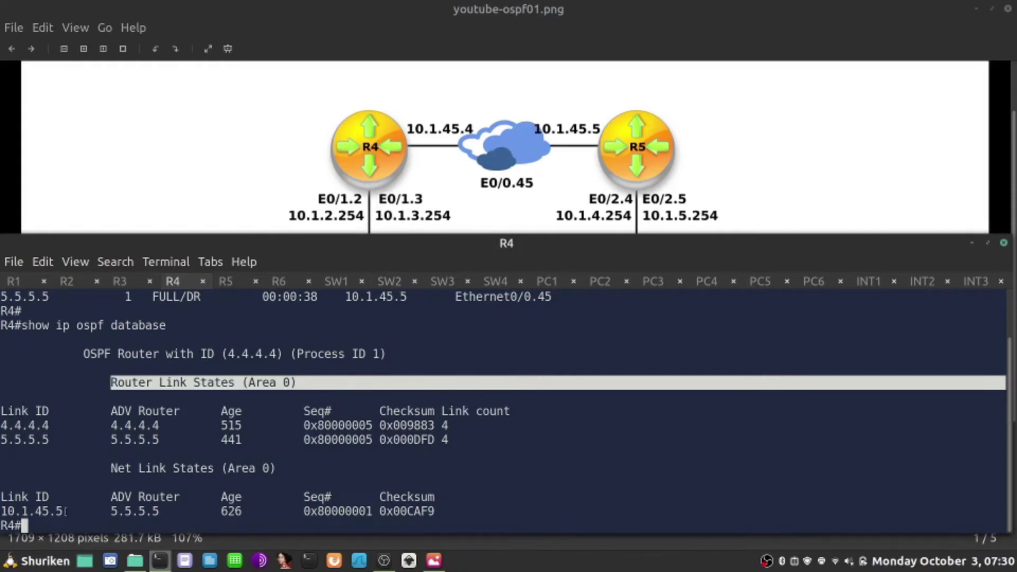
drag(65, 511, 2, 511)
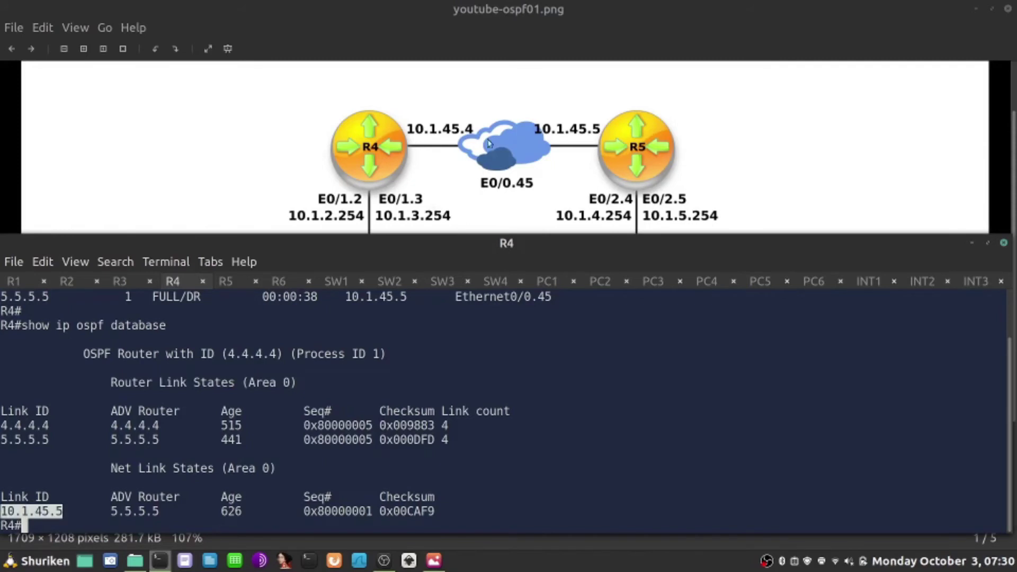
List R4's OSPF routes: 5.5.5.5, 10.1.4.0/24 and 10.1.5.0/24 via 10.1.45.5.
click(507, 440)
key(Return)
key(Return)
key(Return)
key(Return)
key(Return)
key(Return)
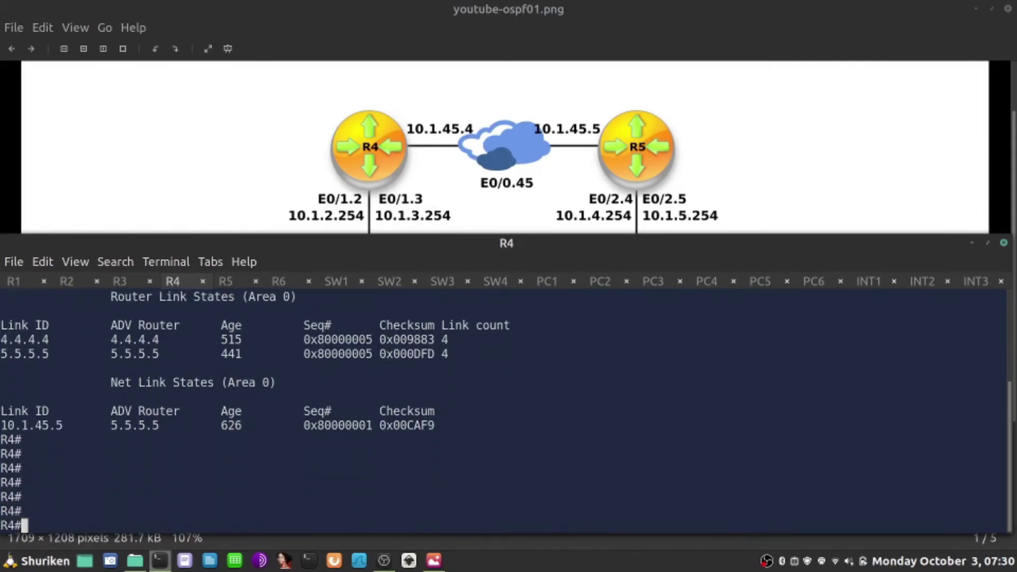
text(show ip route ospf)
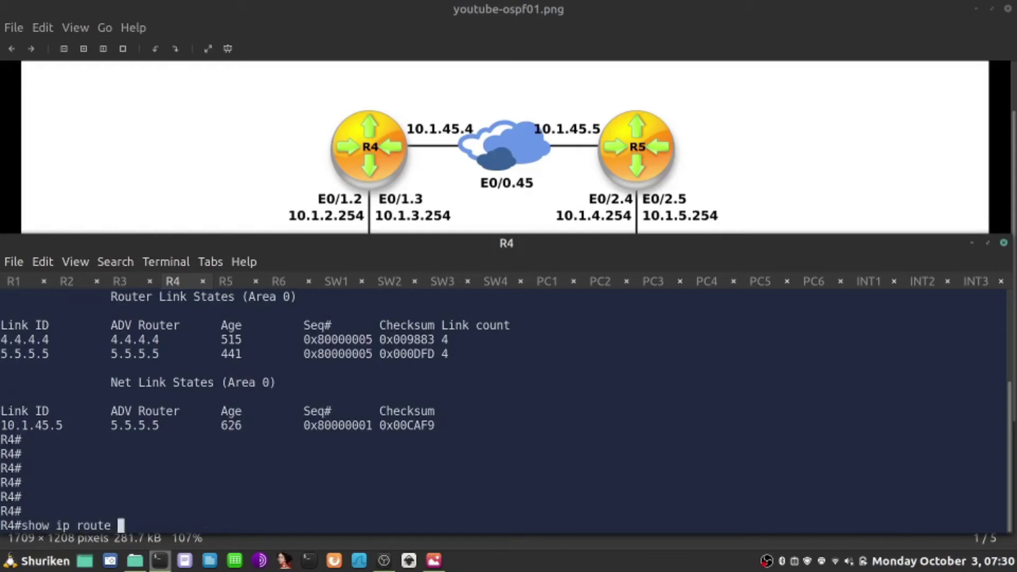
key(Return)
key(Return)
key(Return)
key(Return)
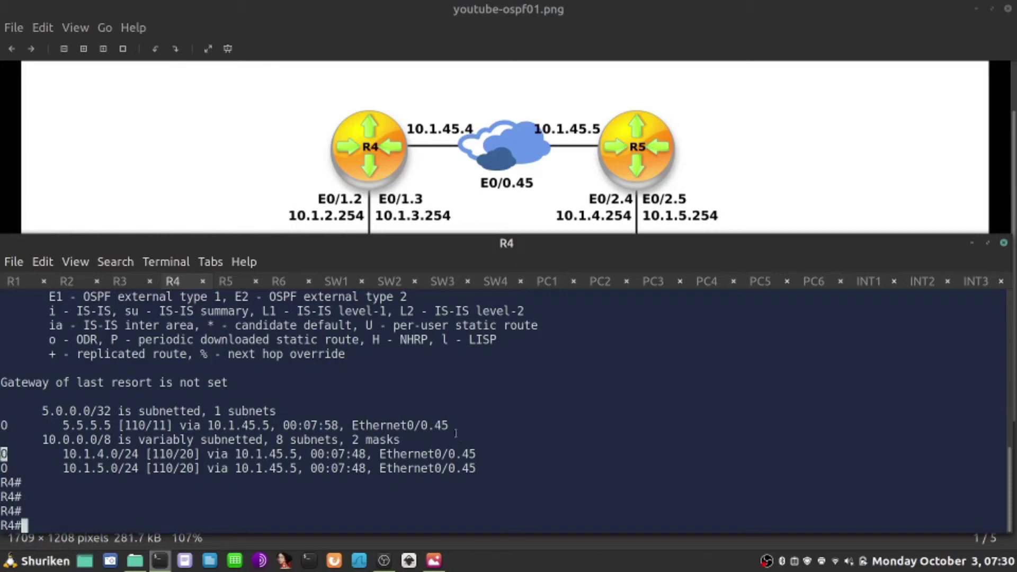
Highlight the 5.5.5.5 route's prefix, next hop 10.1.45.5 and age, plus the 10.1.4.0 entry.
mouse_move(63, 424)
mouse_down()
mouse_move(111, 424)
mouse_move(49, 411)
mouse_up()
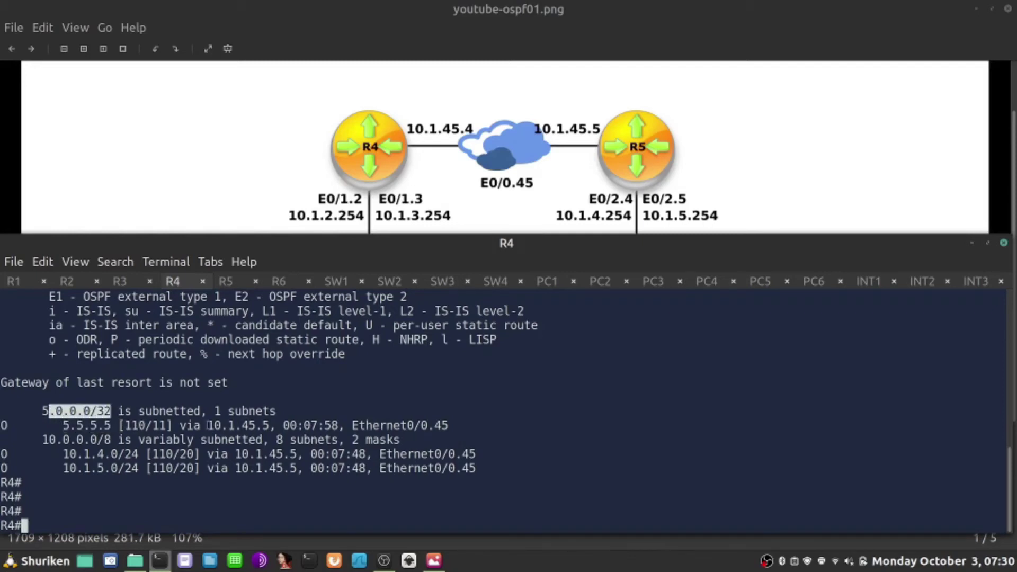
drag(208, 425, 271, 424)
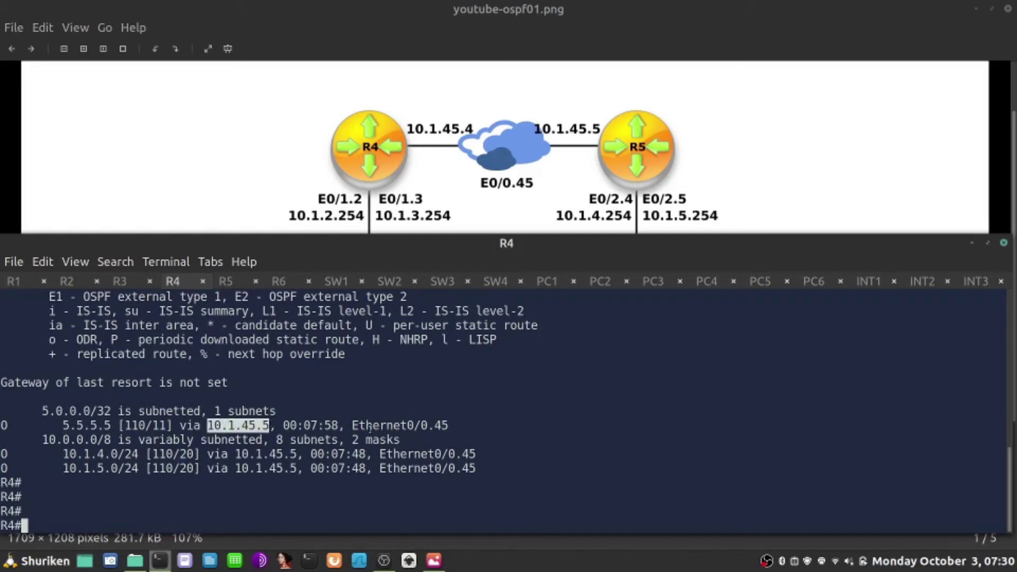
drag(366, 426, 407, 425)
drag(345, 425, 290, 426)
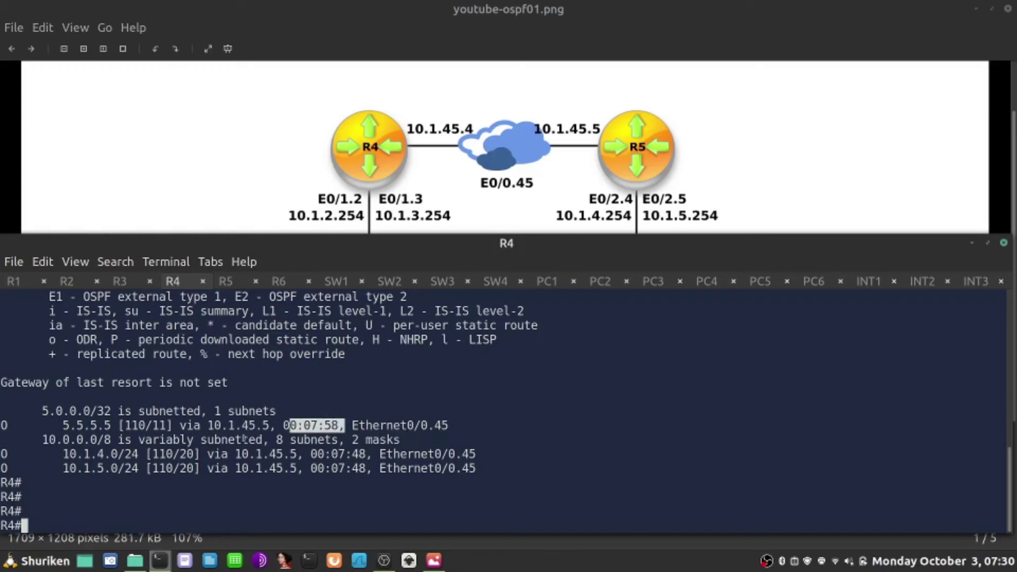
drag(67, 454, 110, 454)
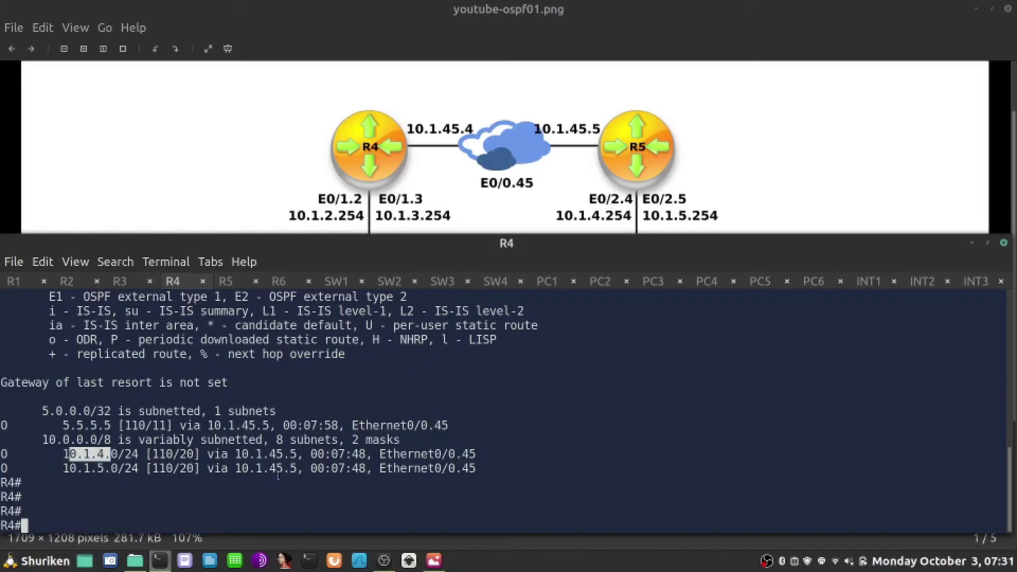
drag(239, 454, 297, 454)
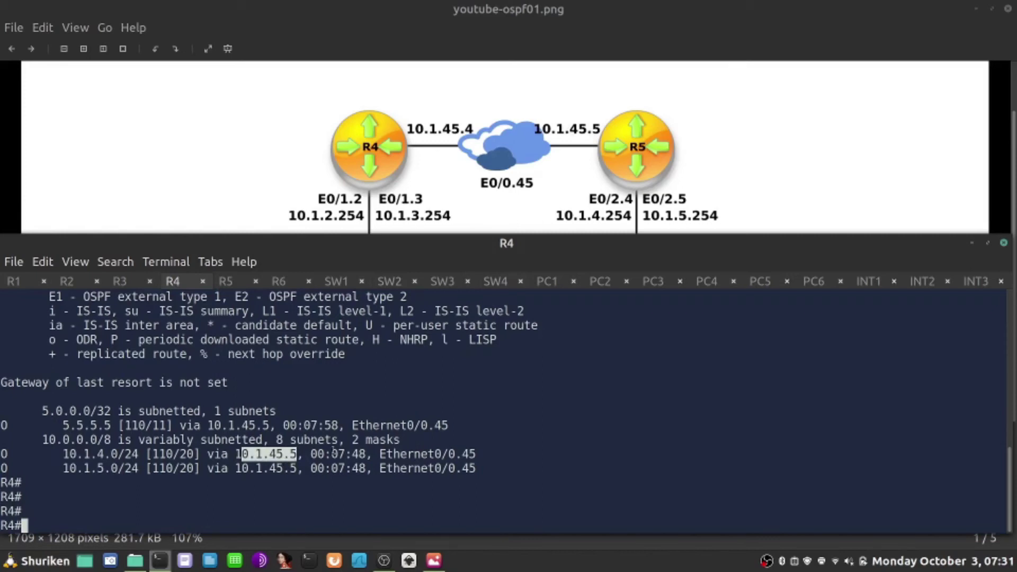
mouse_move(153, 454)
mouse_down()
mouse_move(196, 454)
mouse_move(153, 454)
mouse_up()
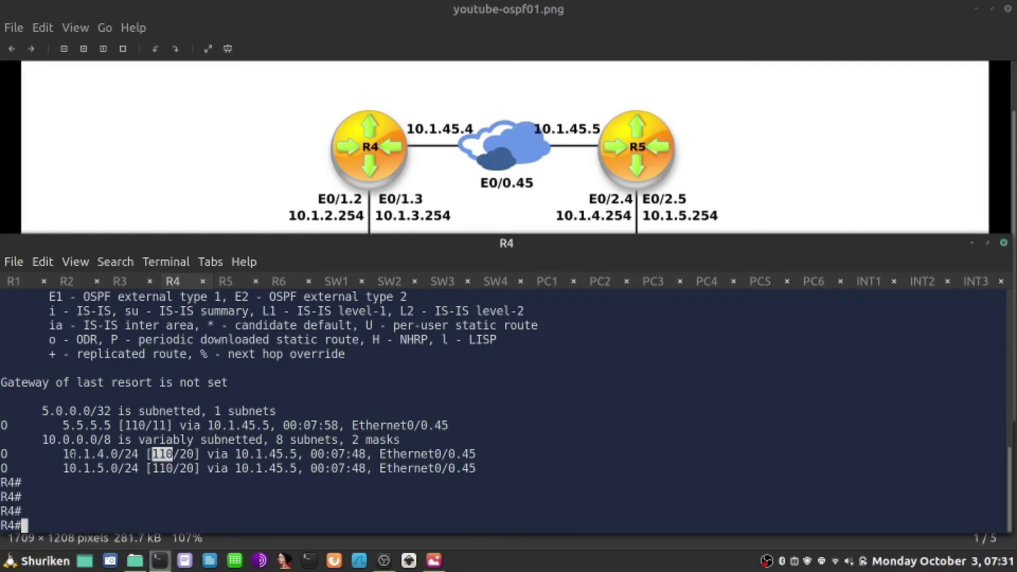
drag(77, 454, 176, 454)
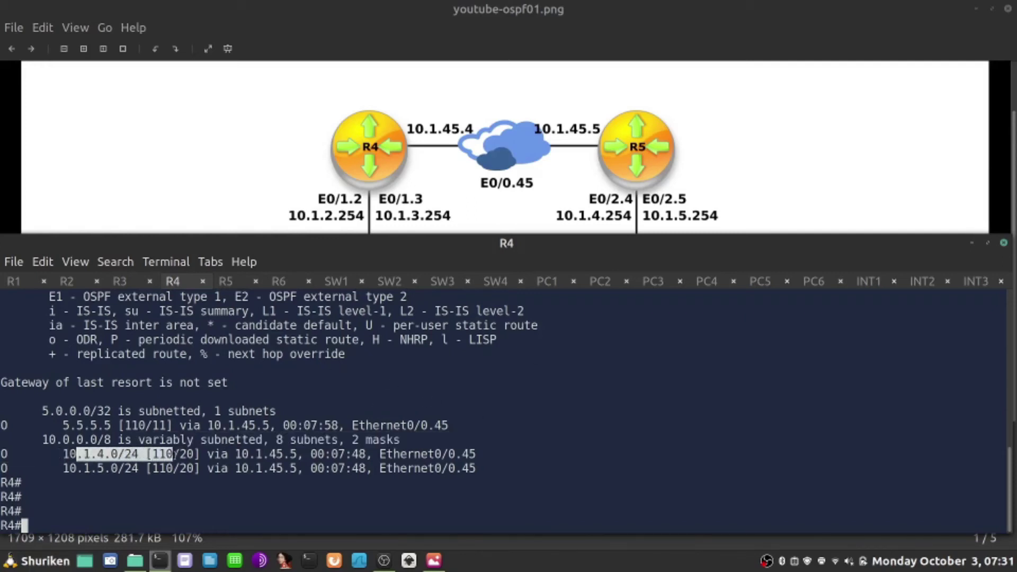
click(303, 481)
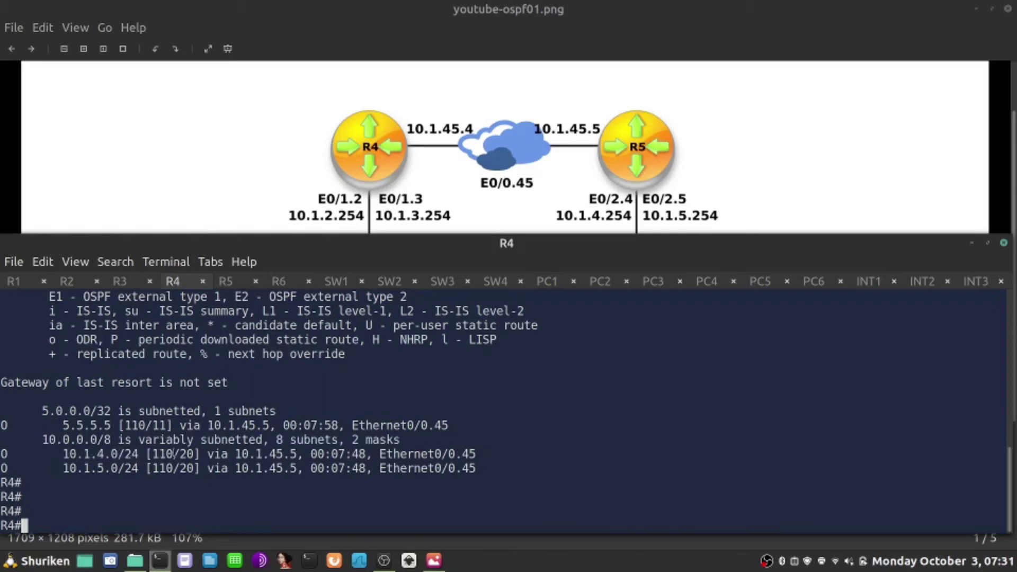
drag(174, 454, 149, 454)
drag(180, 454, 195, 454)
drag(63, 454, 123, 454)
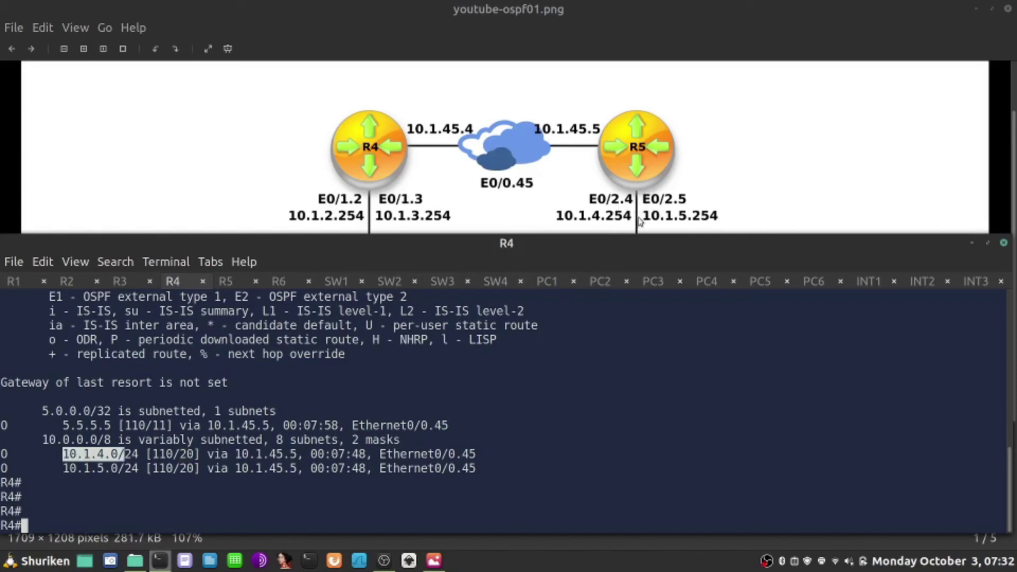
On R5, run 'show int e0/2.4 | i BW' and highlight the 10000 Kbit/sec bandwidth.
click(232, 282)
text(show int e0/)
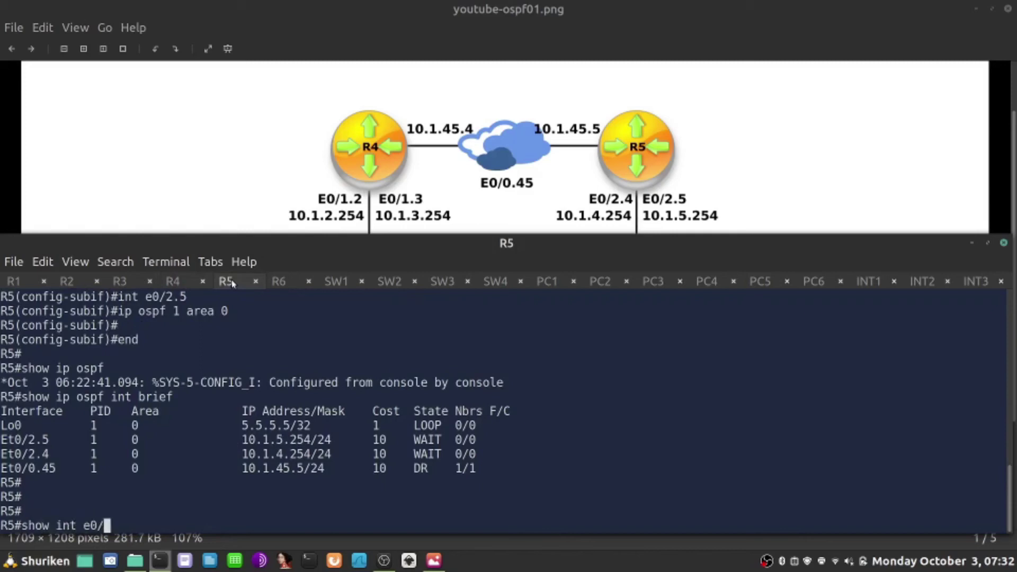
text(0)
key(BackSpace)
text(2.4 | i BW)
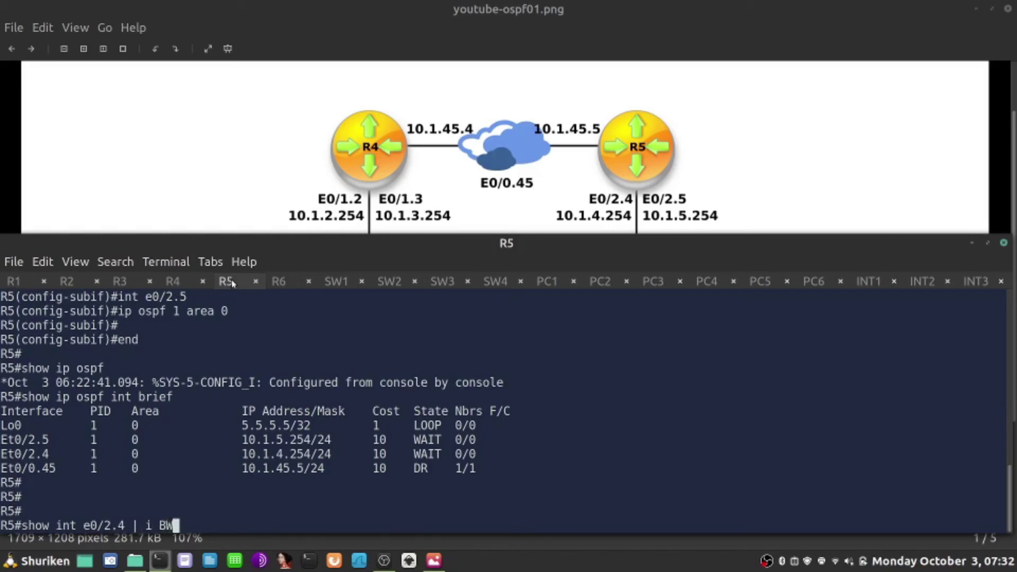
key(Return)
key(Return)
key(Return)
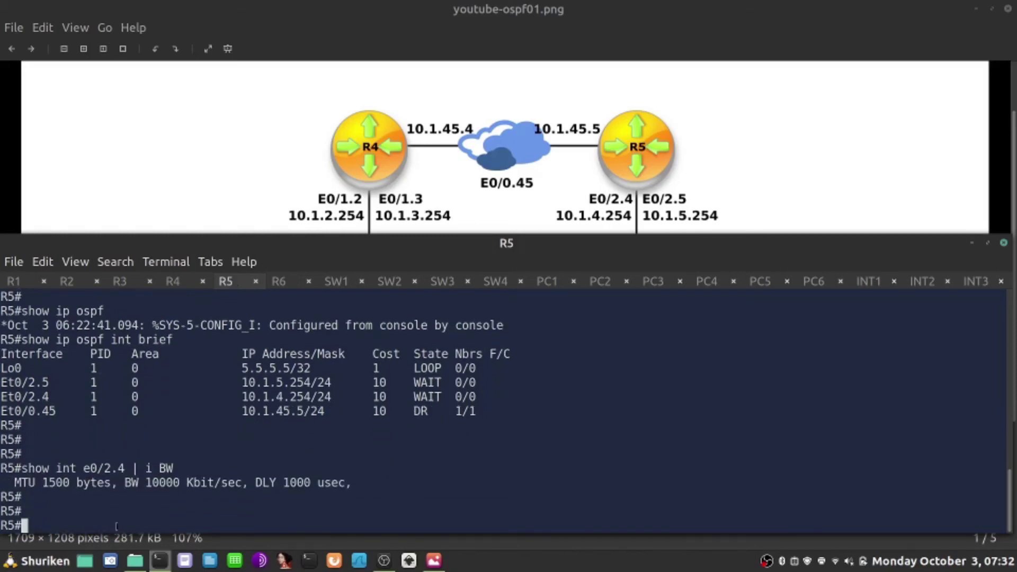
drag(146, 482, 179, 483)
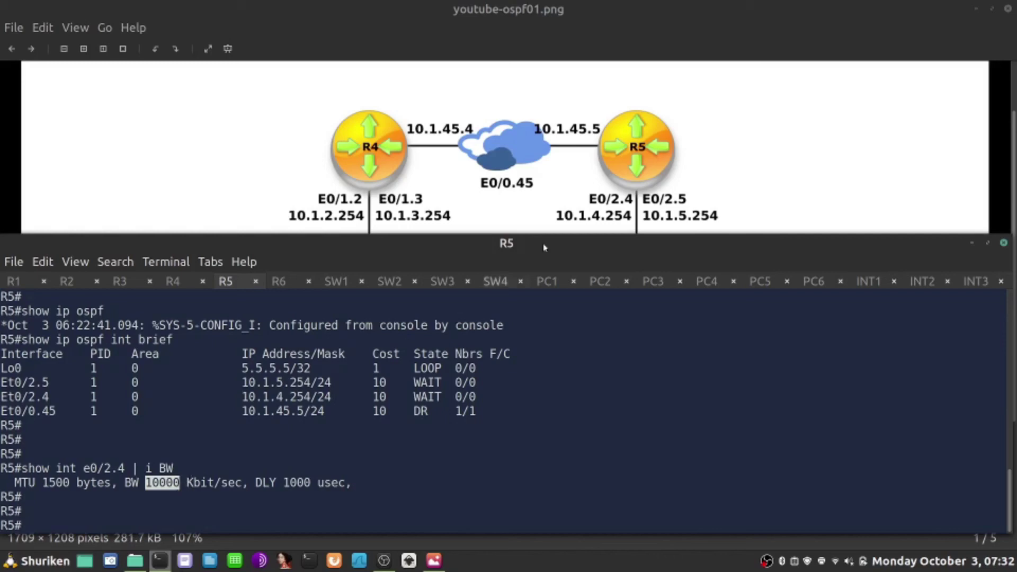
Display R5's OSPF link-state database with 'show ip ospf data'.
text(shoqw)
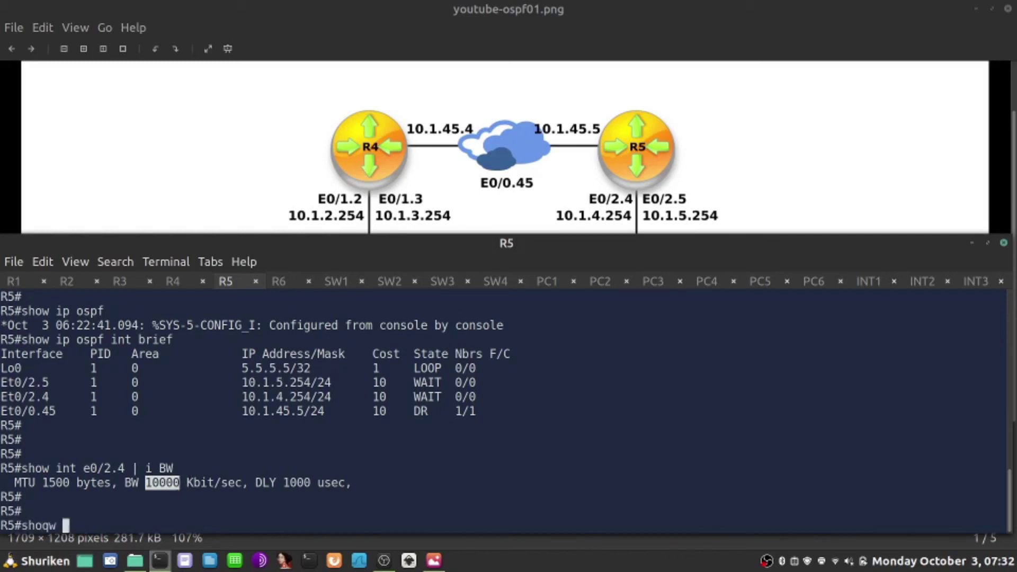
key(BackSpace)
key(BackSpace)
key(BackSpace)
text(w ip ospf data)
key(Return)
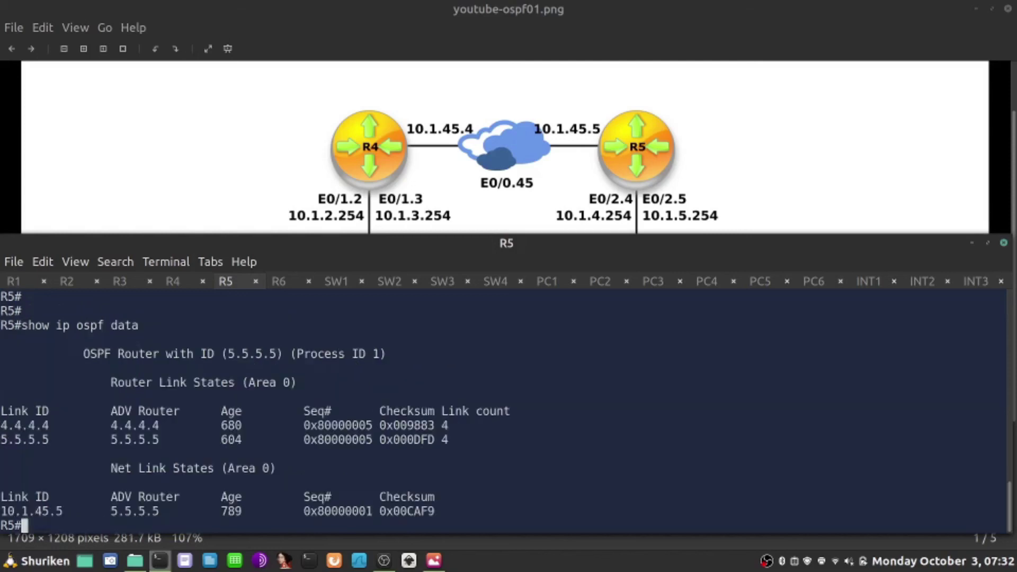
Show router 5.5.5.5's LSA and highlight stub network 10.1.4.0's metric 10, paging through the rest.
key(Up)
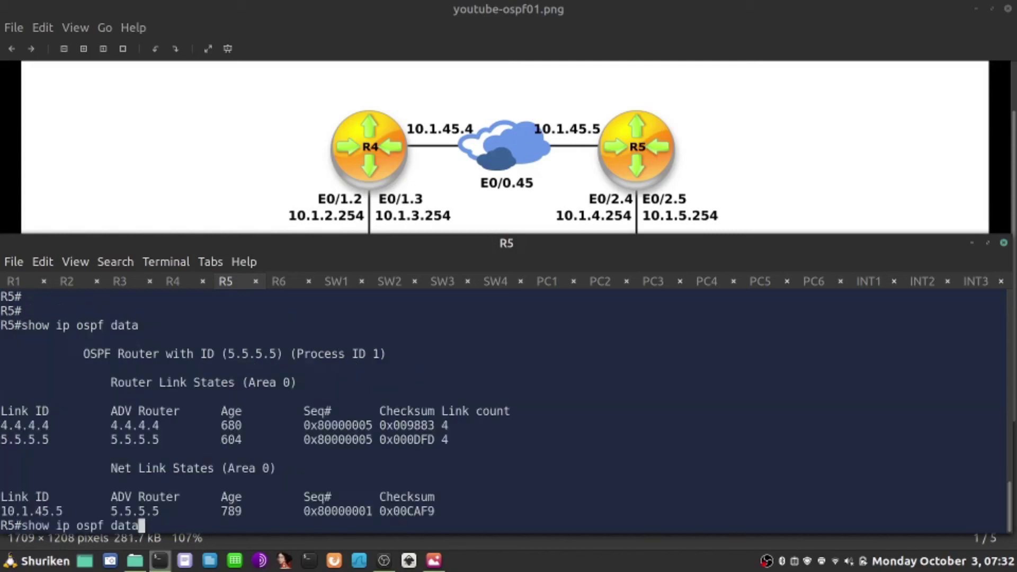
text(router 6.6.)
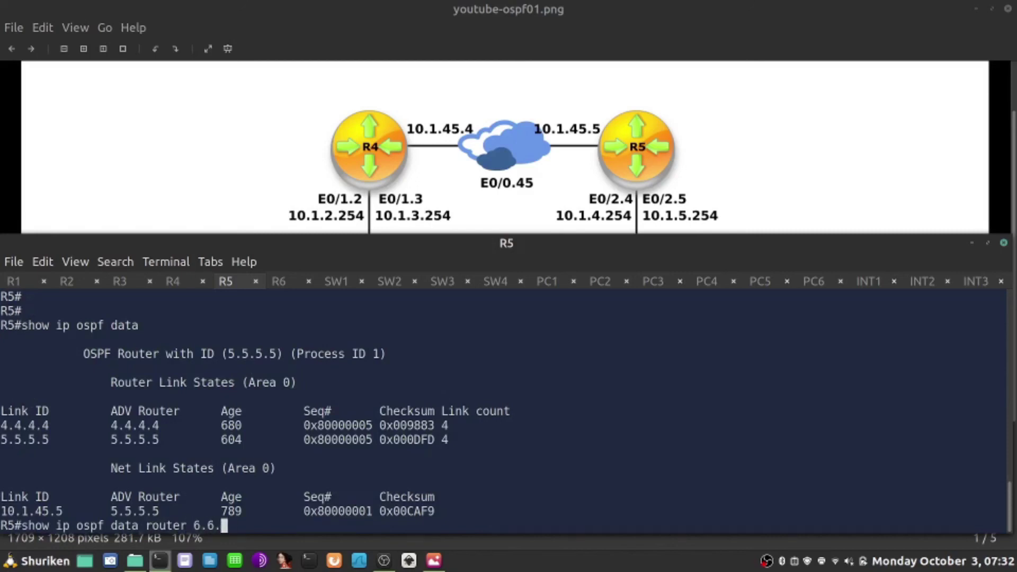
key(BackSpace)
key(BackSpace)
key(BackSpace)
key(BackSpace)
text(5.5.5.5)
key(Return)
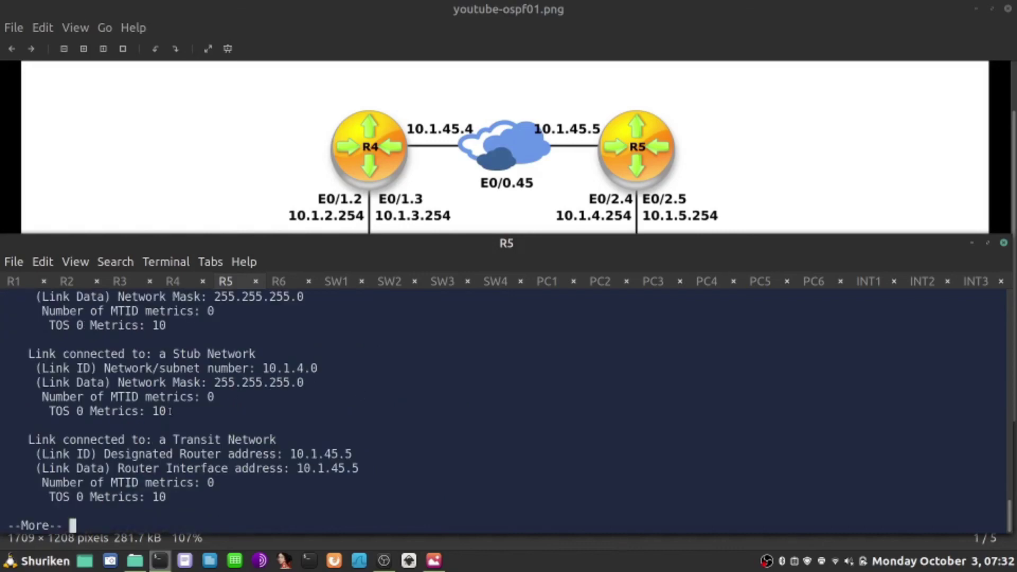
drag(170, 411, 83, 412)
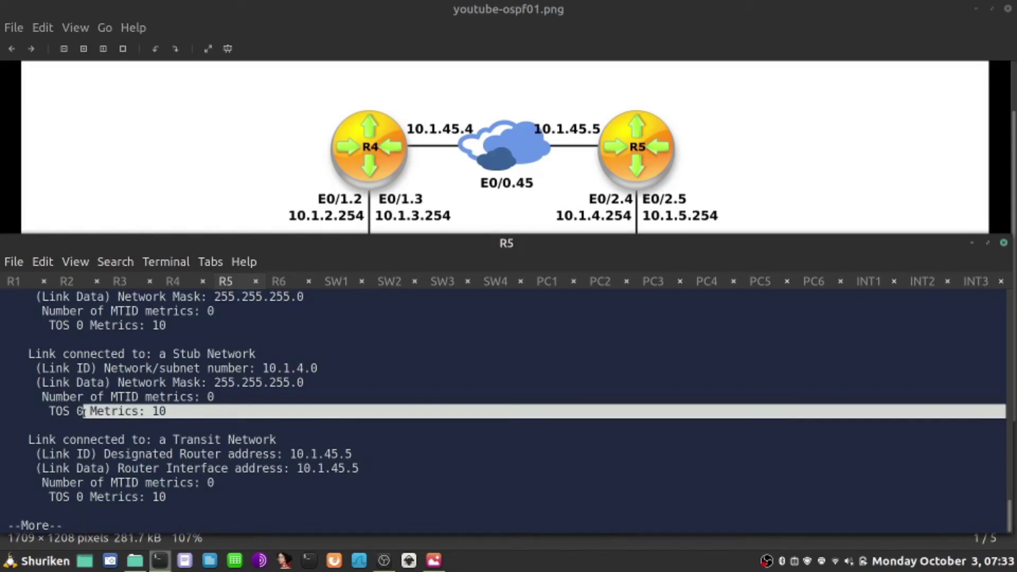
key(space)
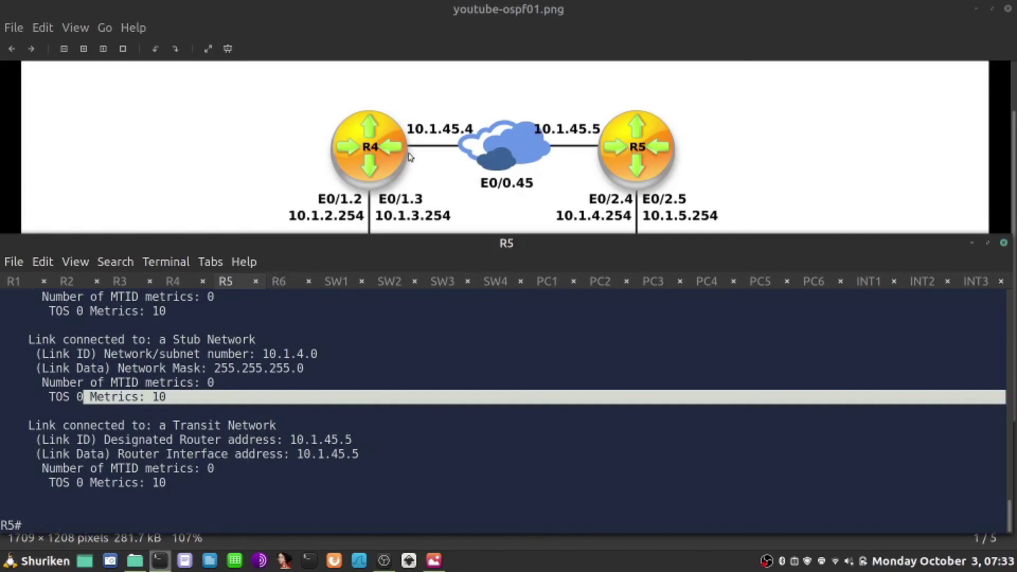
On R4's console, show the routing table entry for 10.1.4.0.
click(176, 282)
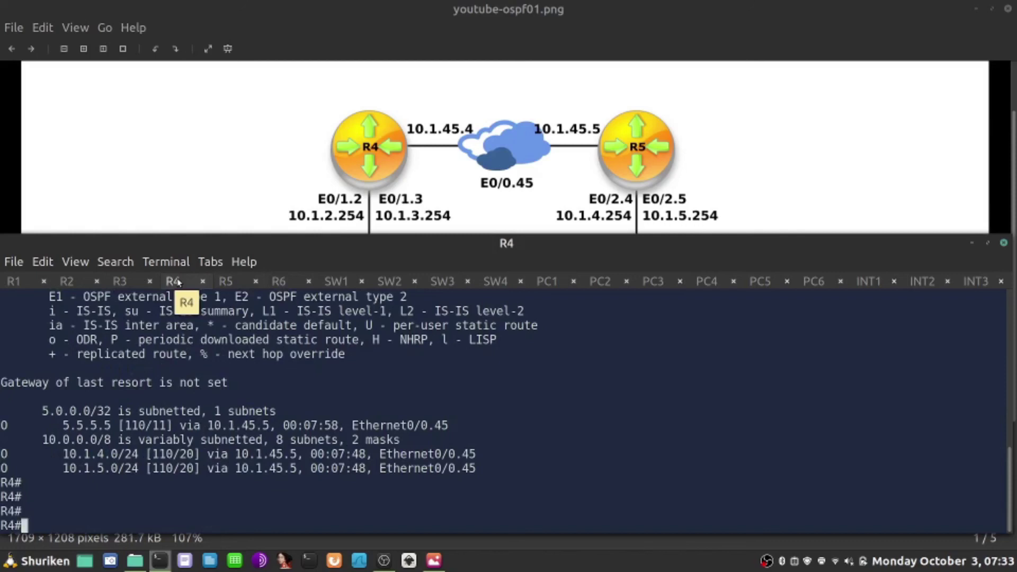
text(show ip ro)
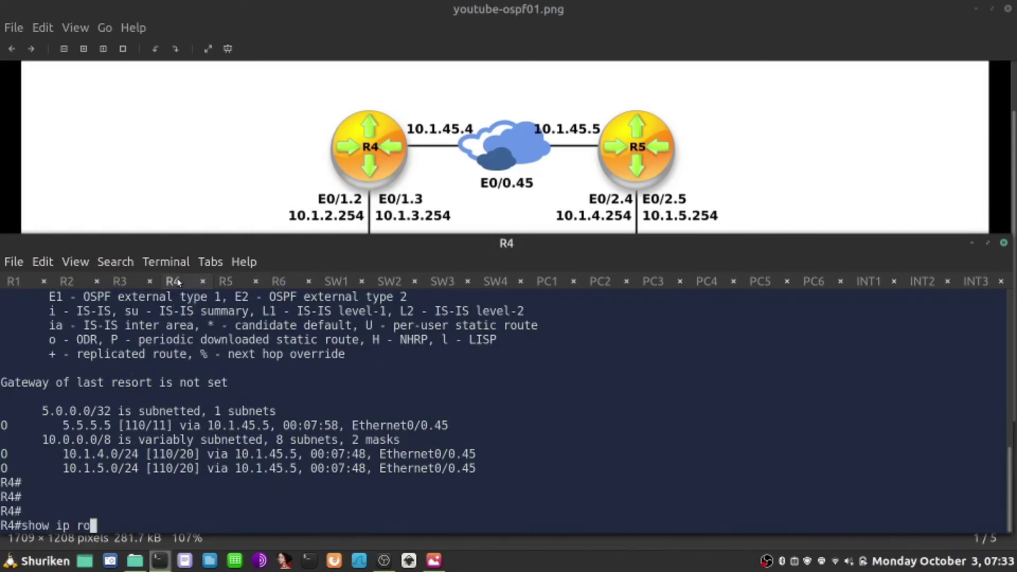
text(ute 10.1.4.0)
key(Return)
key(Return)
key(Return)
key(Return)
key(Return)
key(Return)
key(Return)
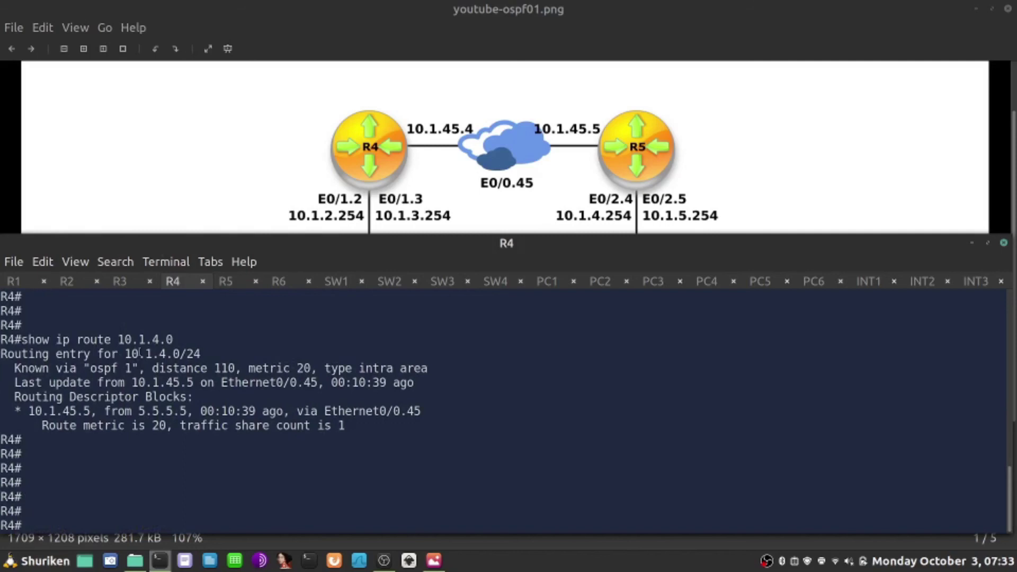
Highlight the entry's fields: 10.1.4.0/24, ospf 1, distance 110, metric 20, intra area, next hop 10.1.45.5.
drag(139, 353, 161, 354)
drag(76, 369, 141, 369)
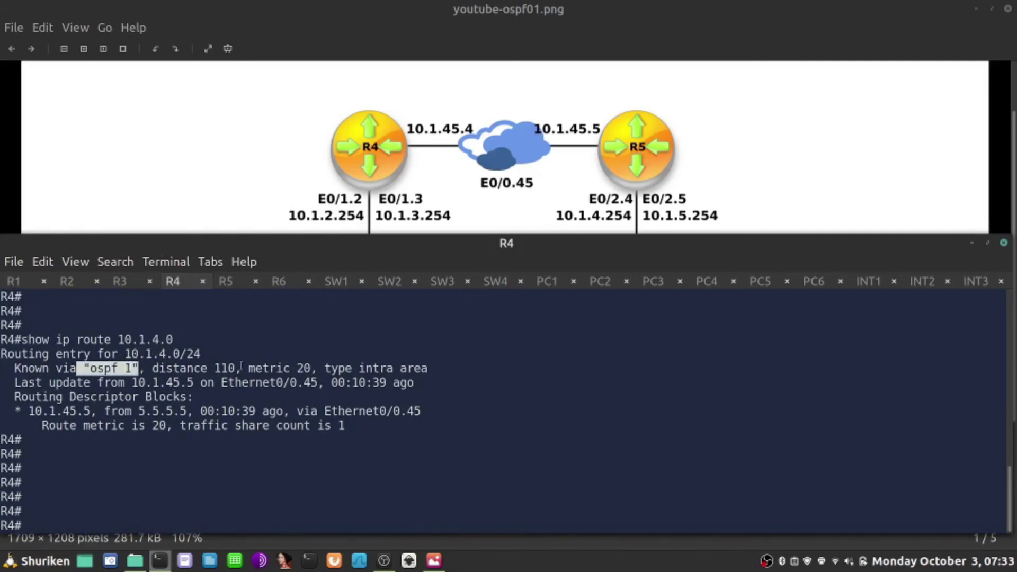
drag(241, 368, 187, 368)
click(306, 368)
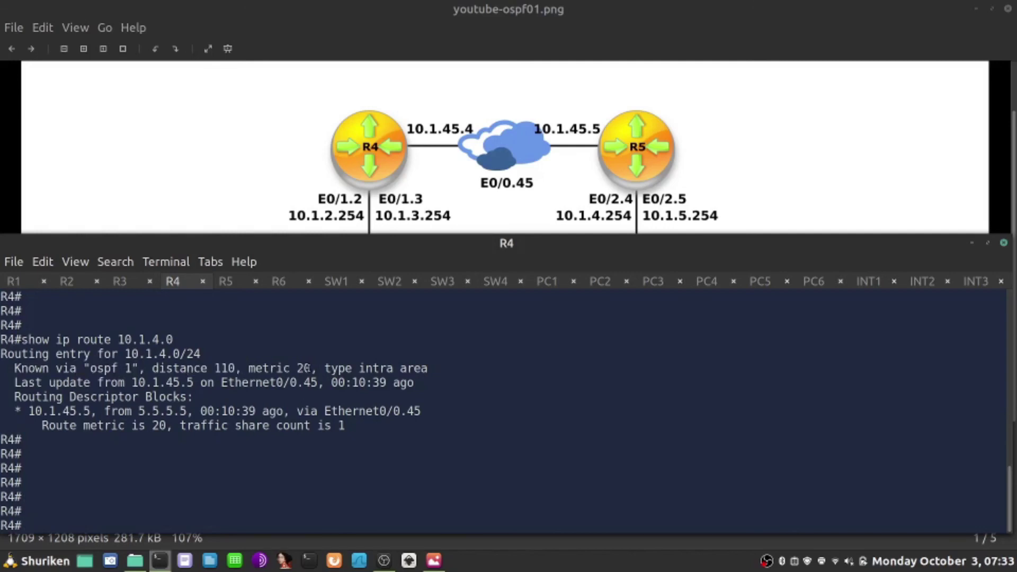
drag(307, 368, 255, 368)
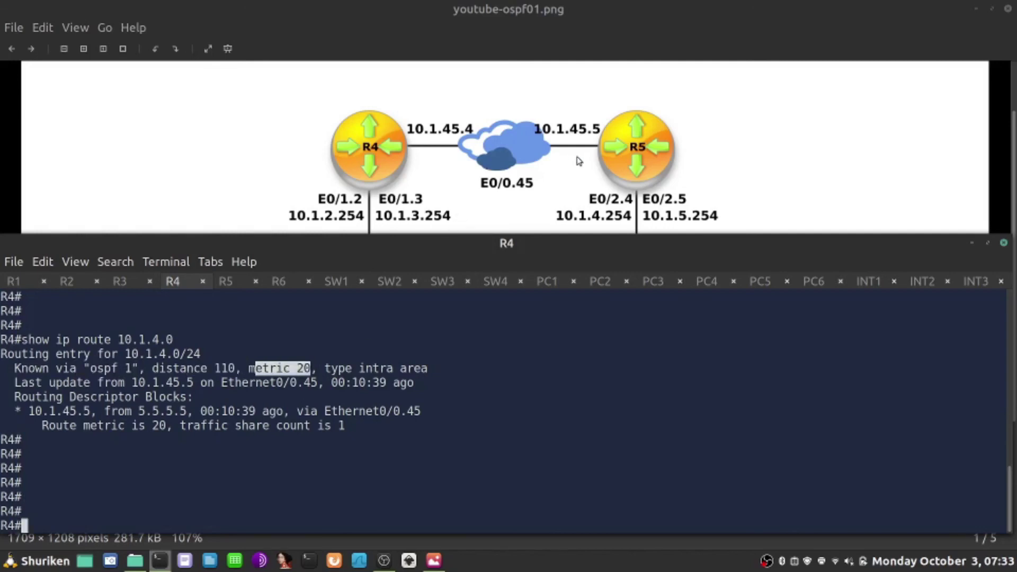
drag(433, 371, 327, 370)
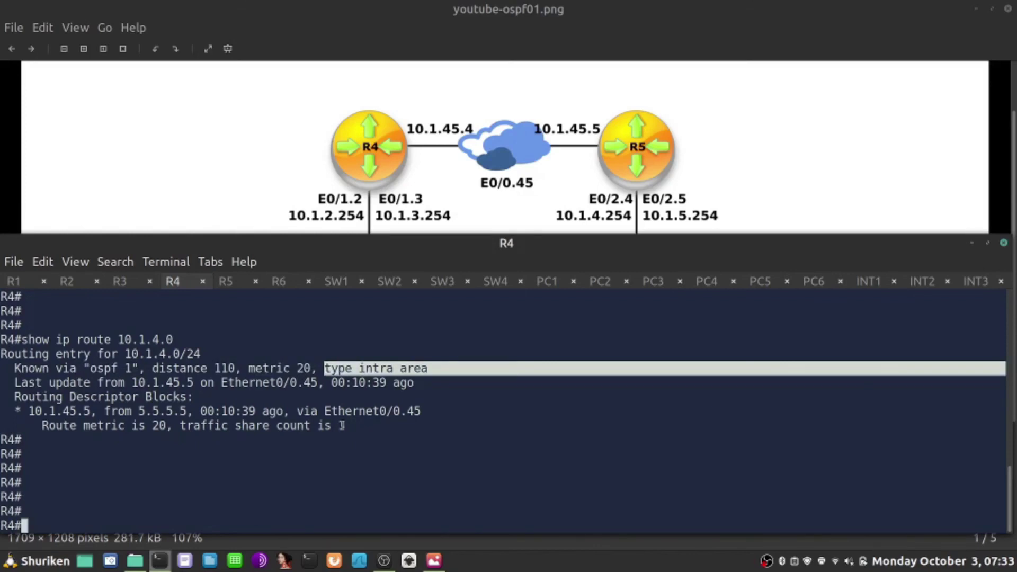
drag(29, 412, 97, 412)
drag(16, 412, 70, 411)
click(386, 461)
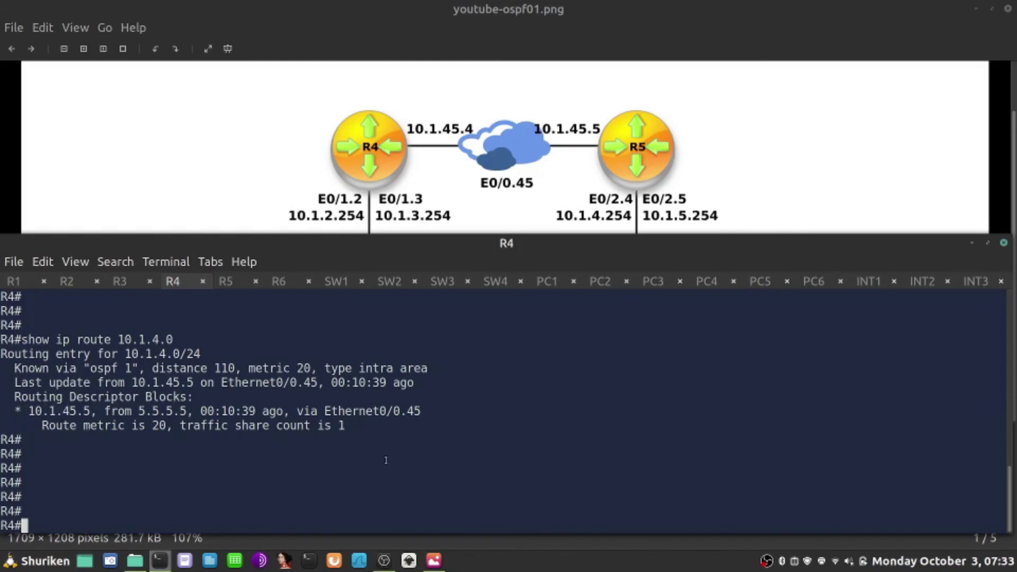